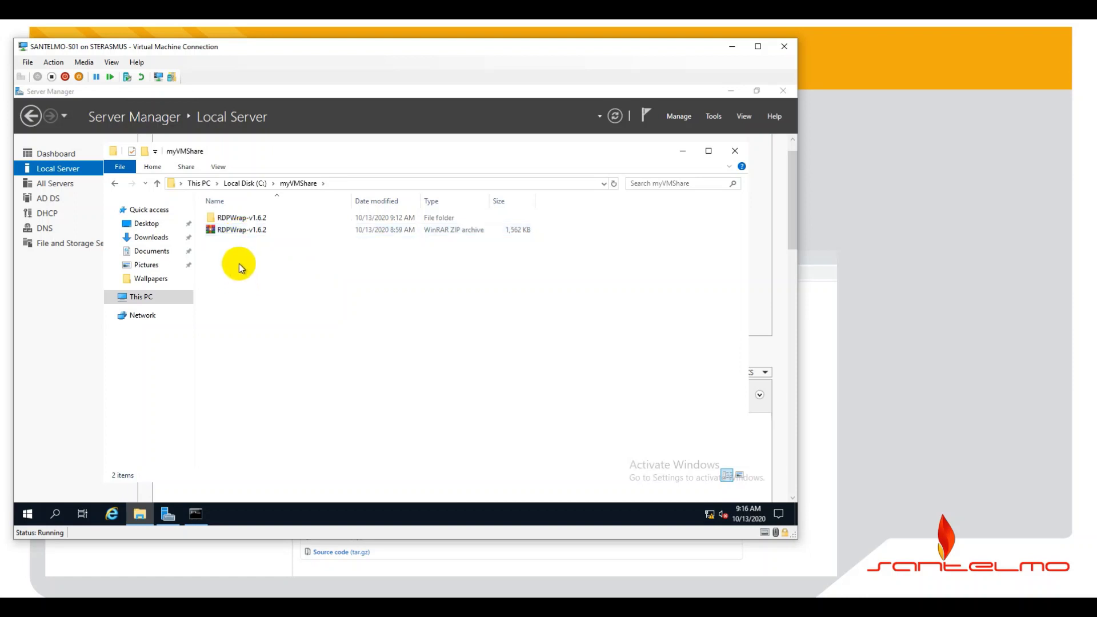
- Run install.bat from the RDPWrap-v1.6.2 folder, allowing the unsigned script past the security warning
double_click(238, 219)
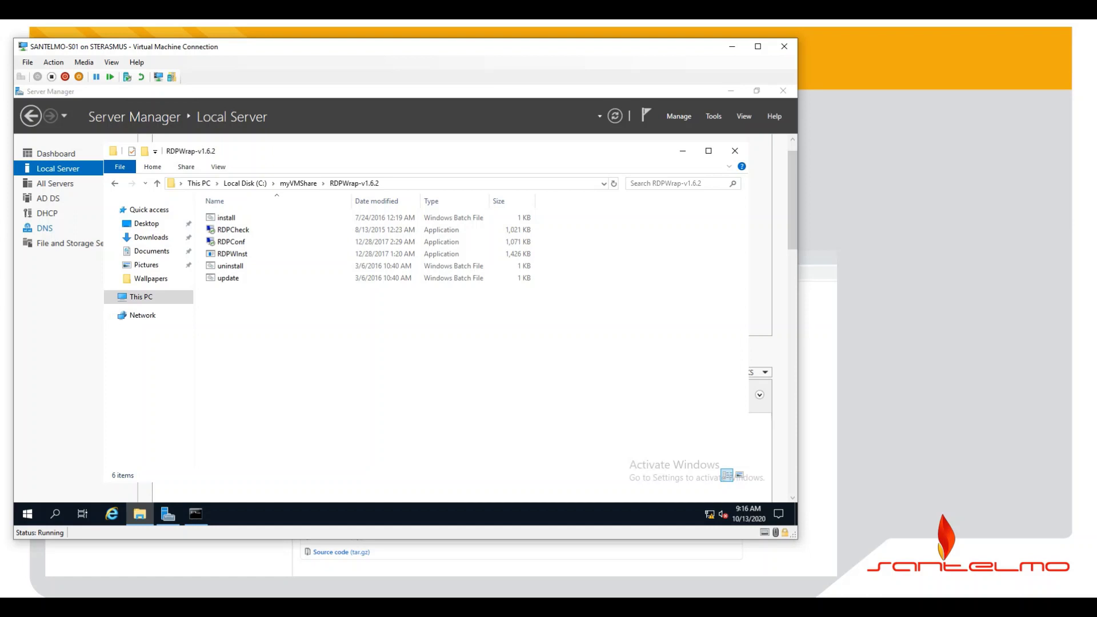
double_click(220, 218)
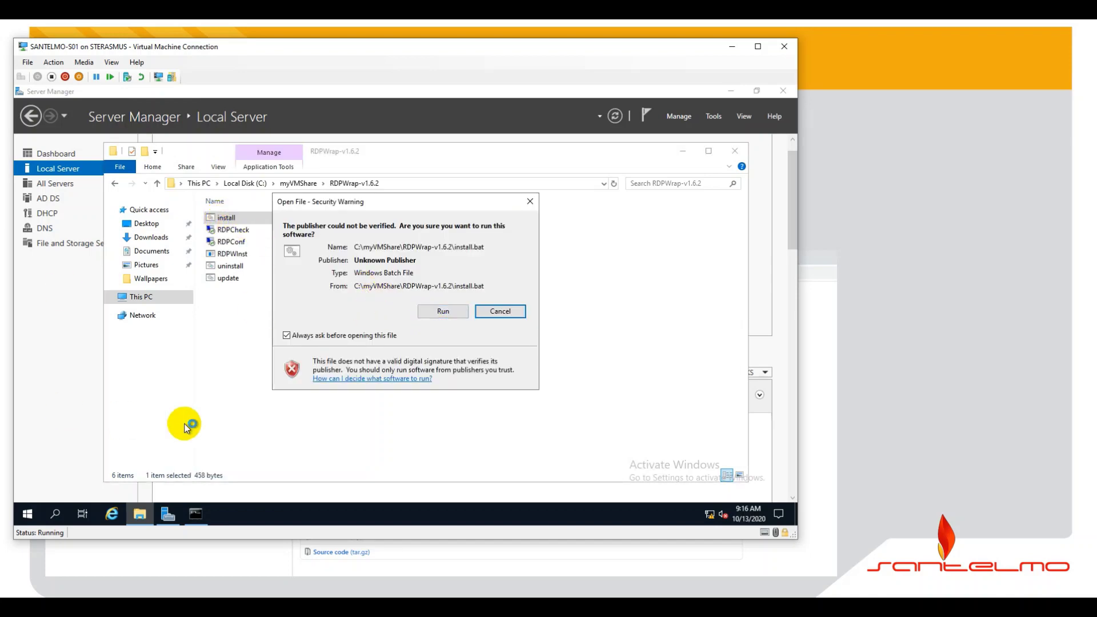
click(445, 311)
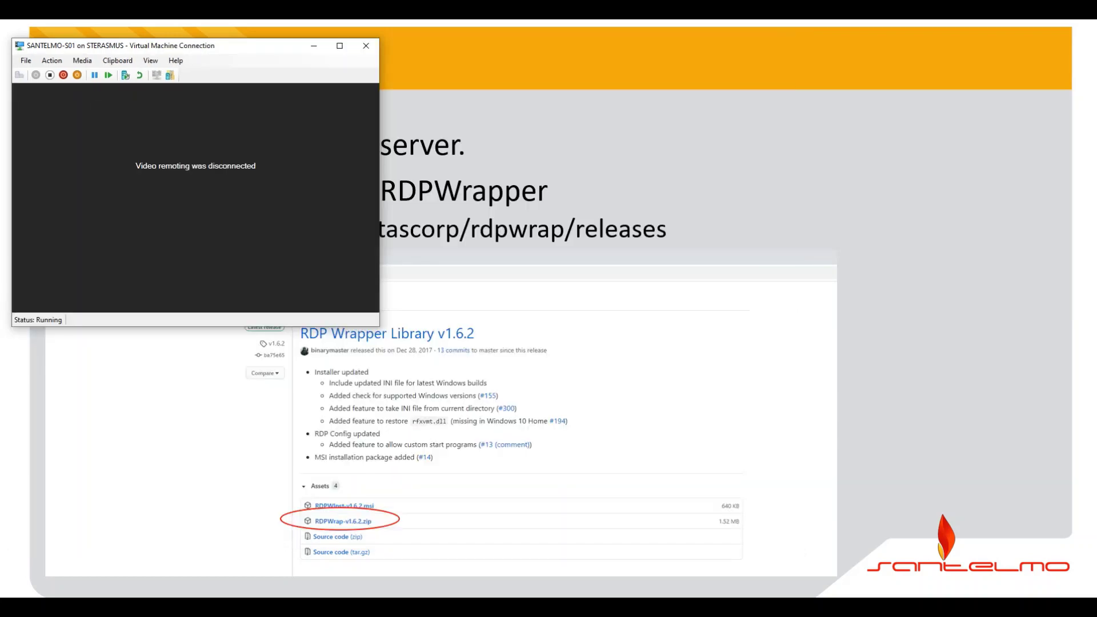
- Reconnect to the server VM and sign back in with the administrator password
click(223, 224)
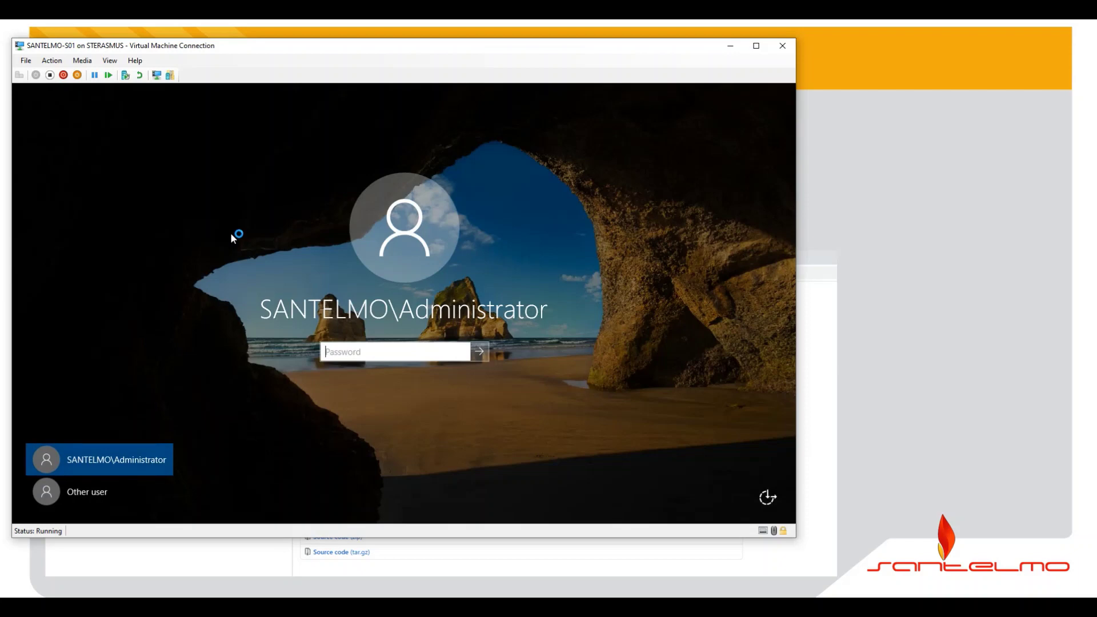
click(326, 350)
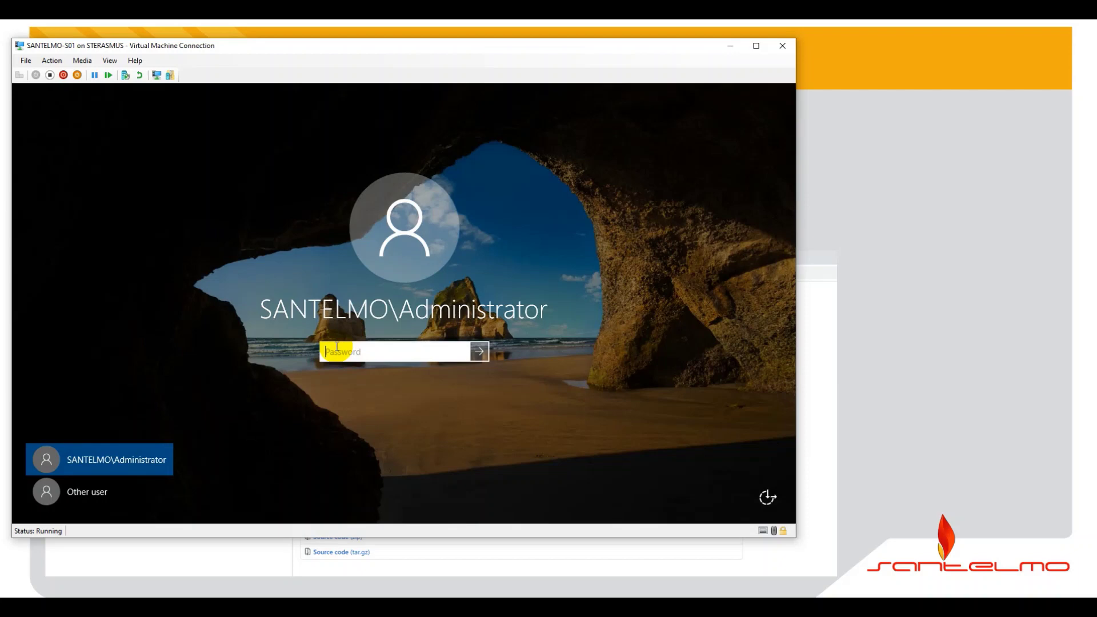
text(******)
key(Return)
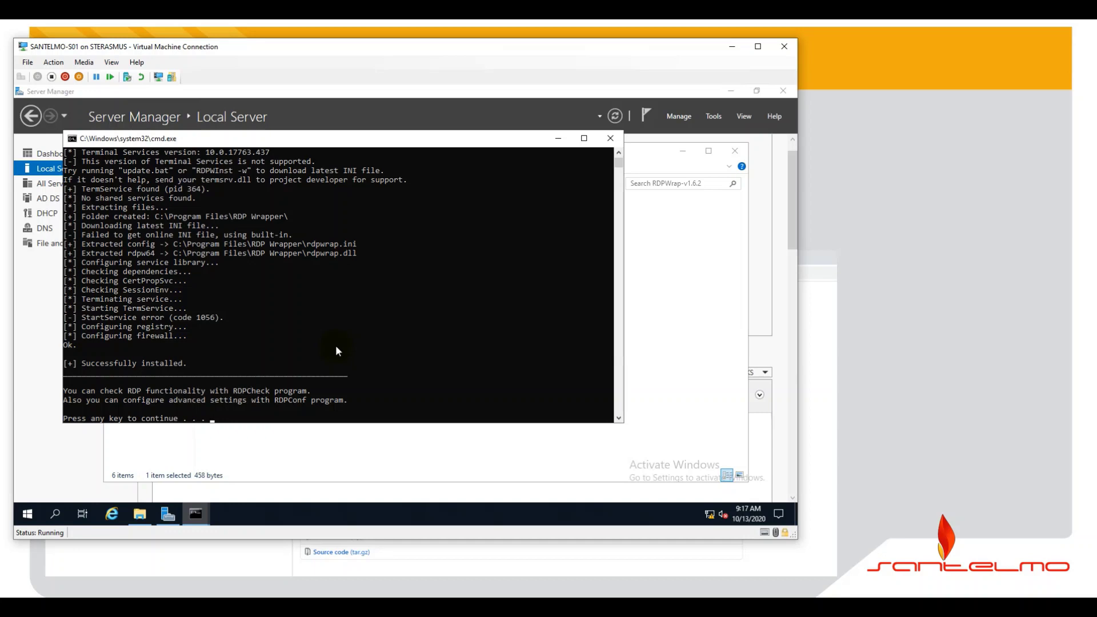
- Bring the RDPWrap-v1.6.2 folder window back in front of the Command Prompt install output
click(637, 328)
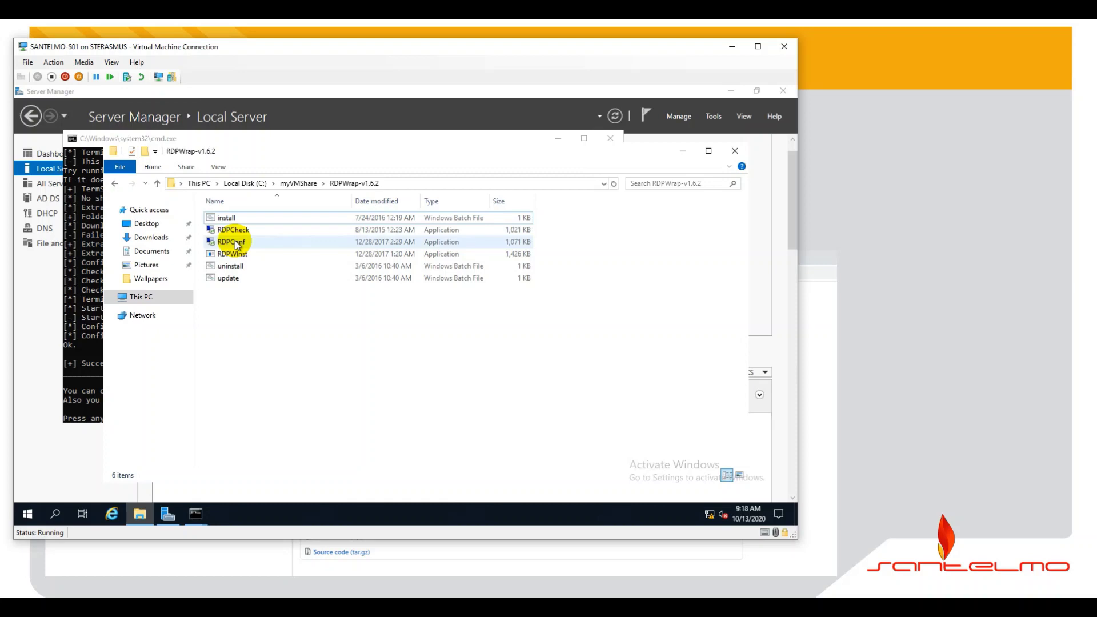
- Launch RDPConf.exe past the security warning to check the wrapper status, then switch Explorer to This PC
double_click(236, 244)
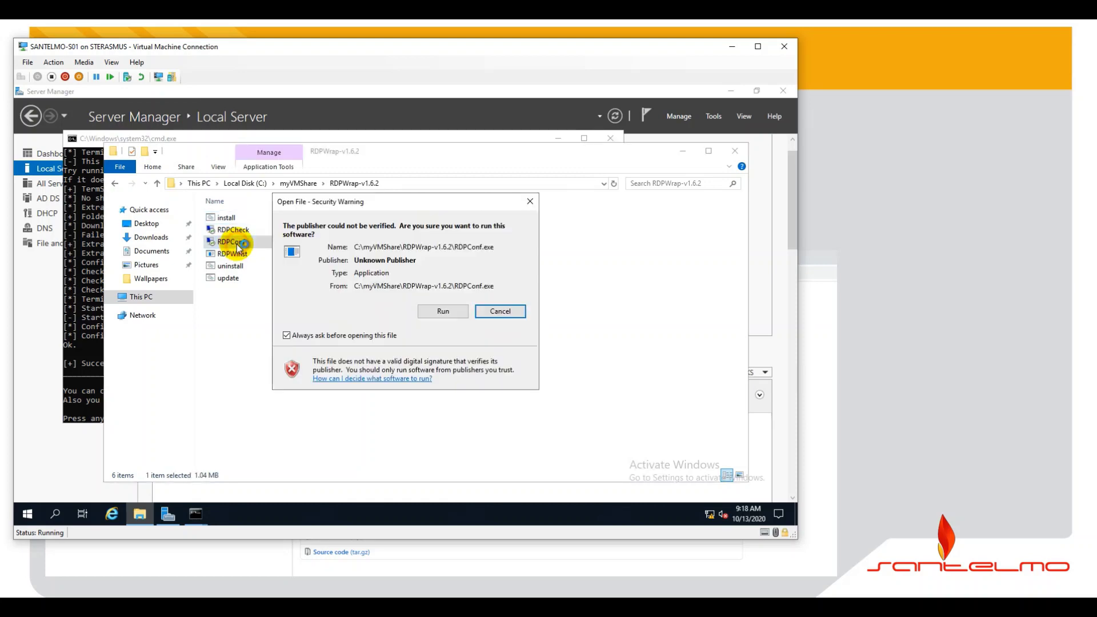
click(442, 311)
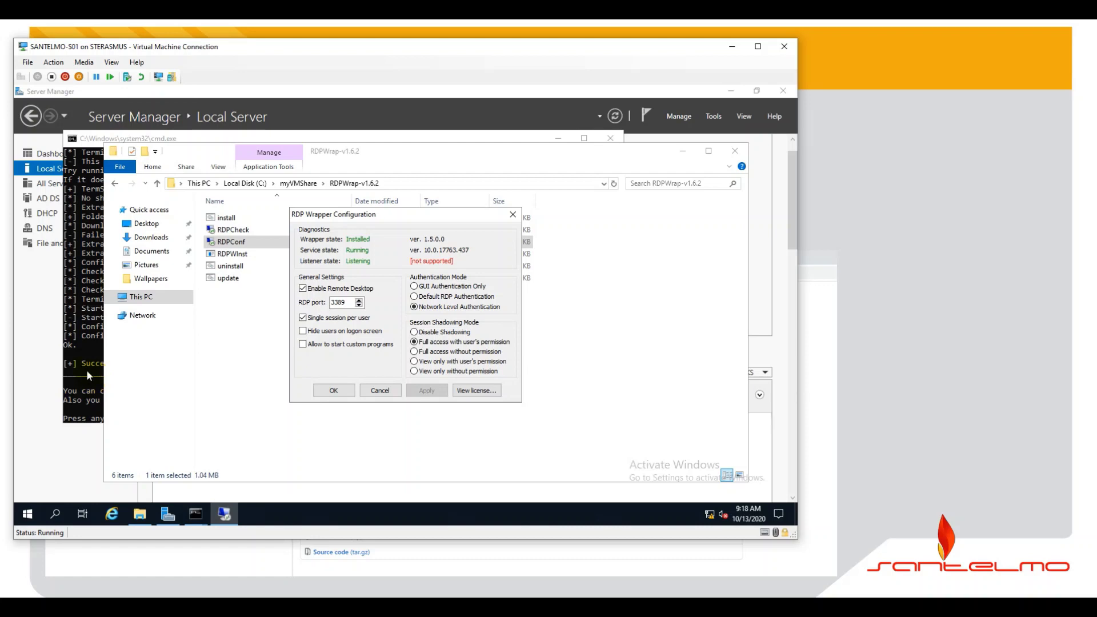
click(154, 300)
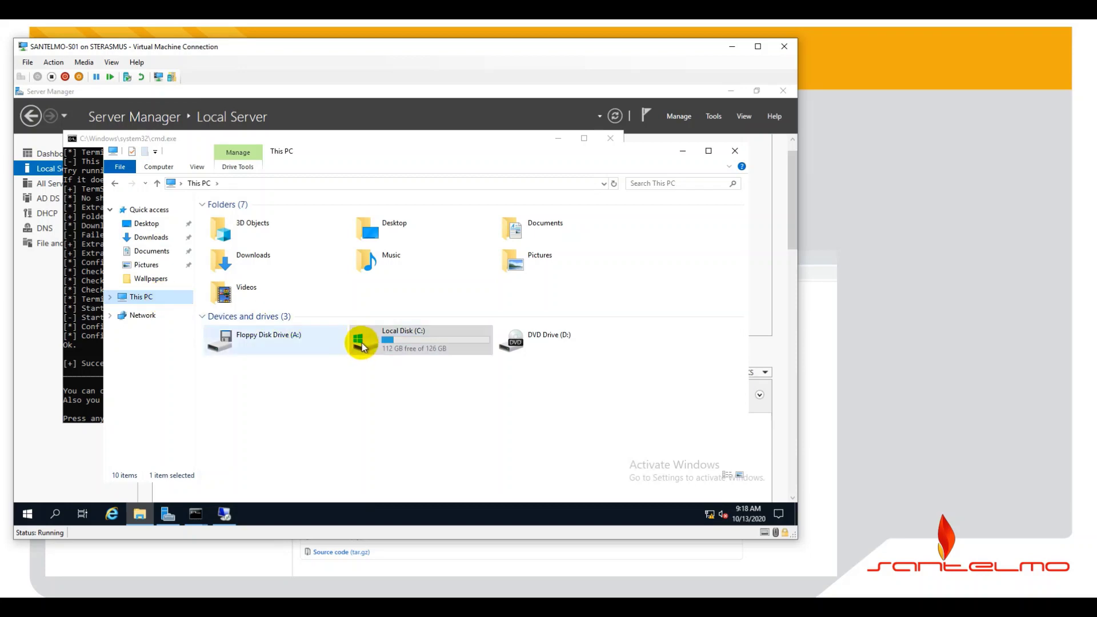
- Browse to C:\Program Files\RDP Wrapper in File Explorer
double_click(362, 343)
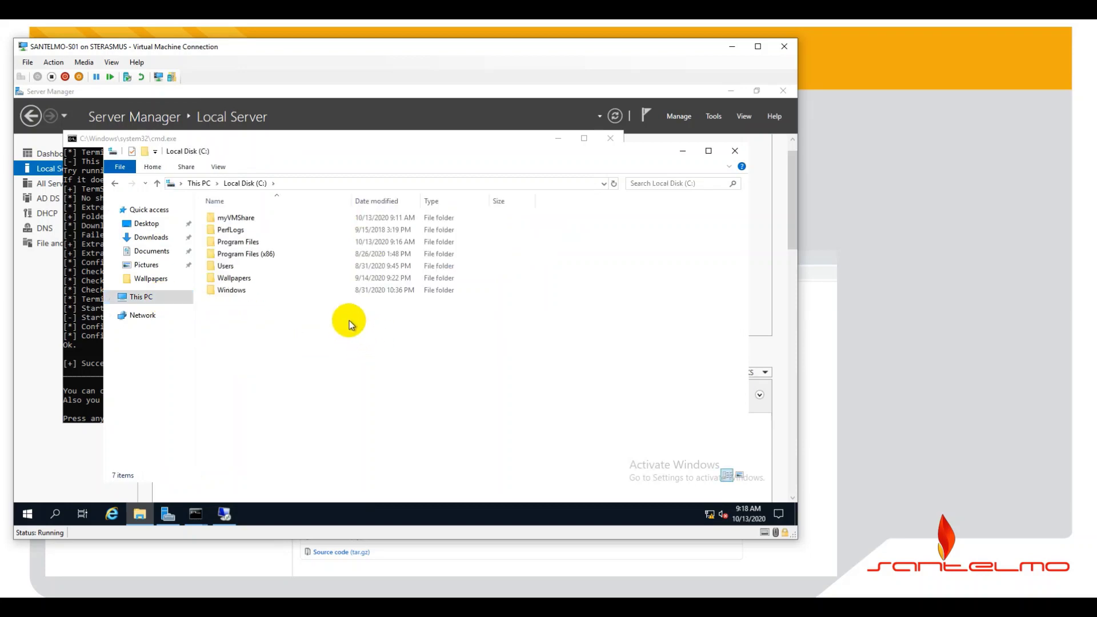
double_click(261, 244)
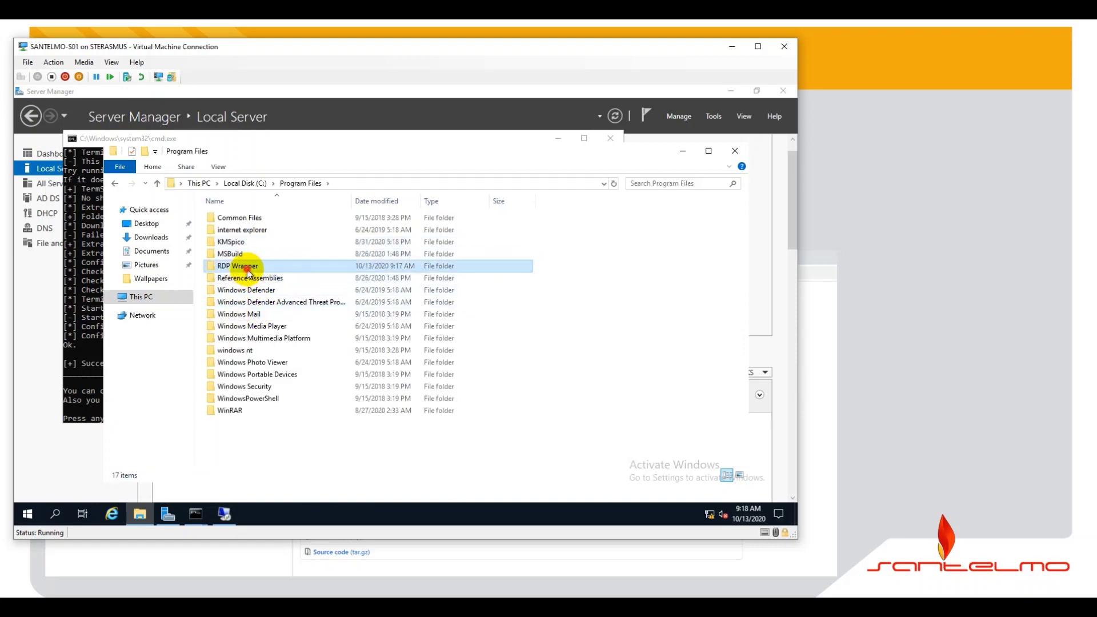
double_click(247, 267)
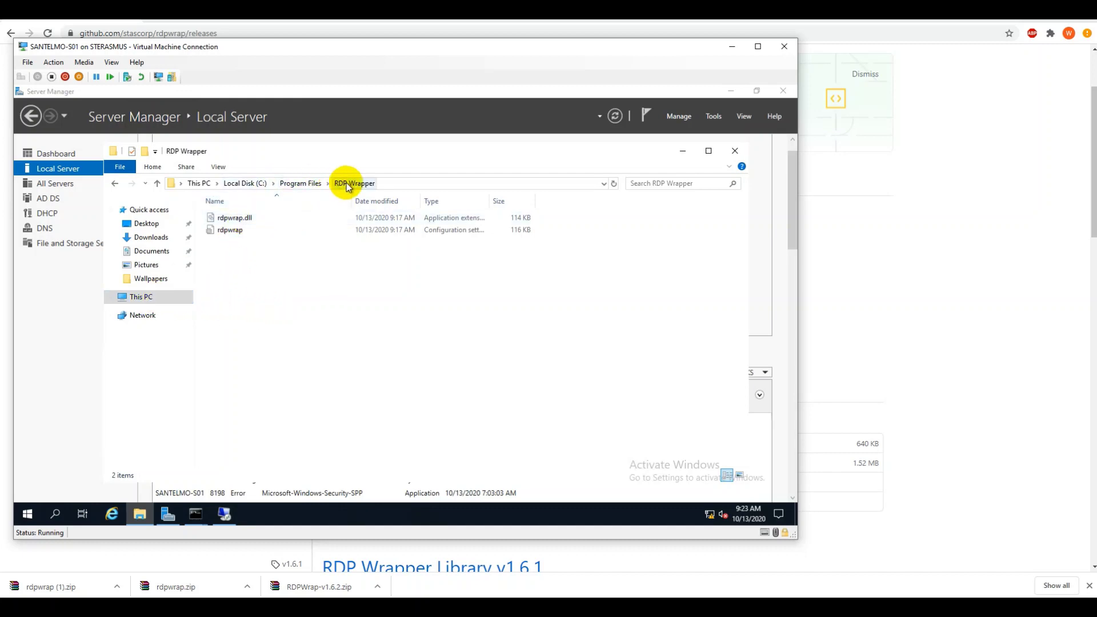
- Navigate the Explorer window to the C:\myVMShare folder
click(138, 515)
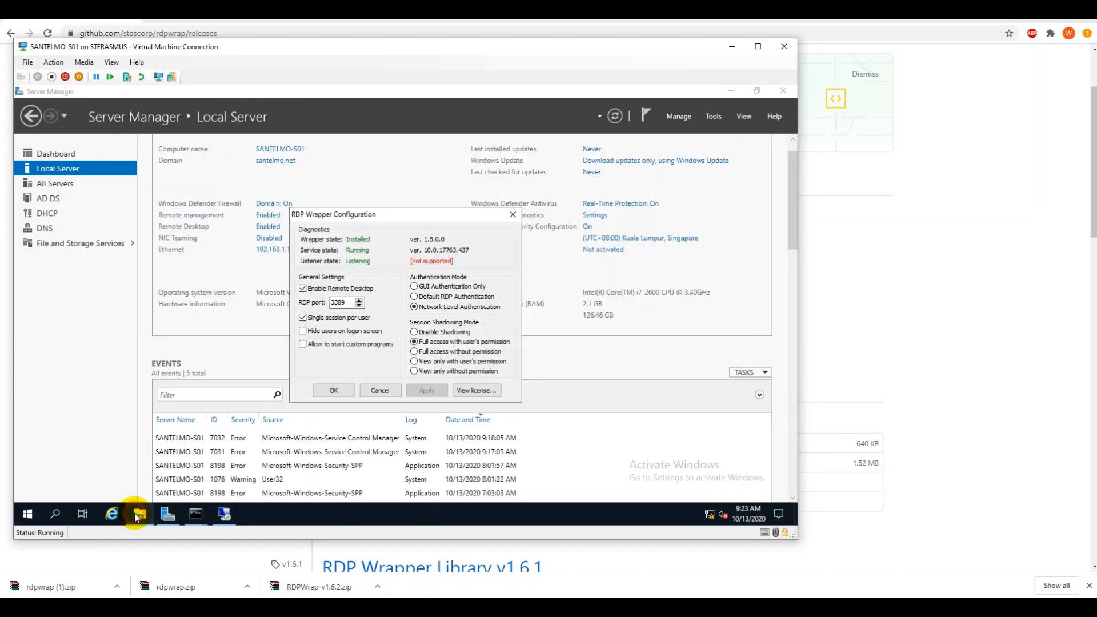
click(27, 515)
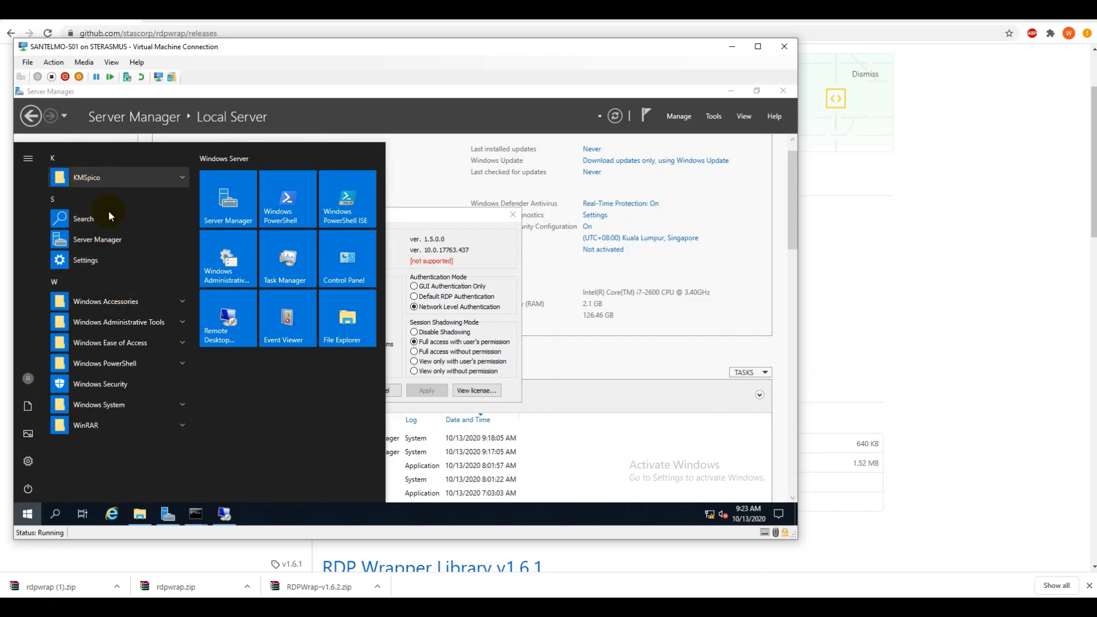
click(553, 421)
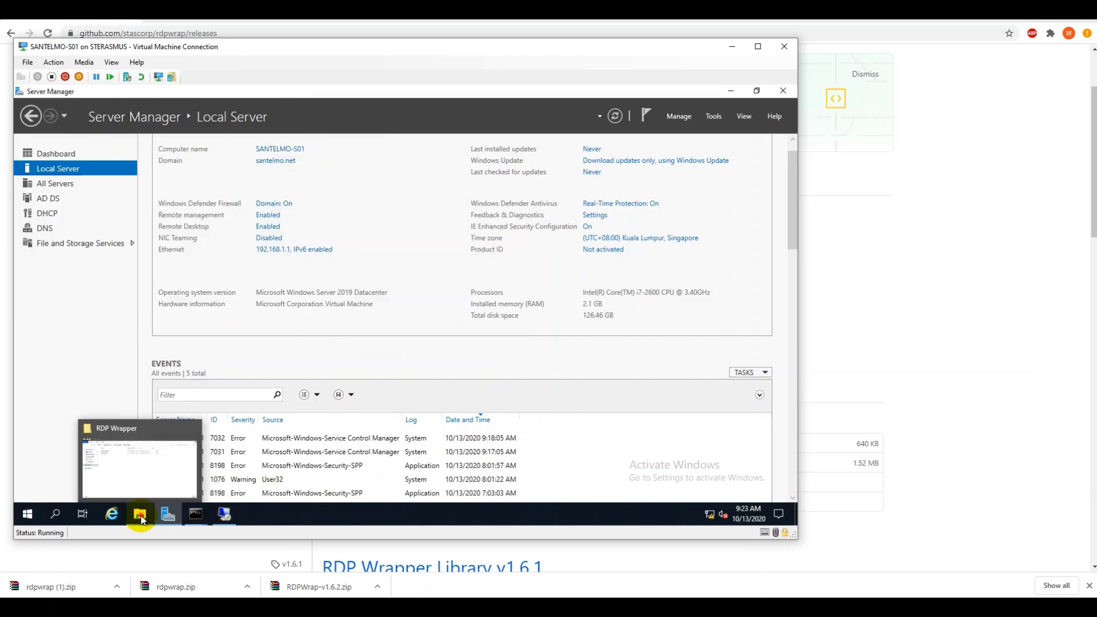
click(183, 431)
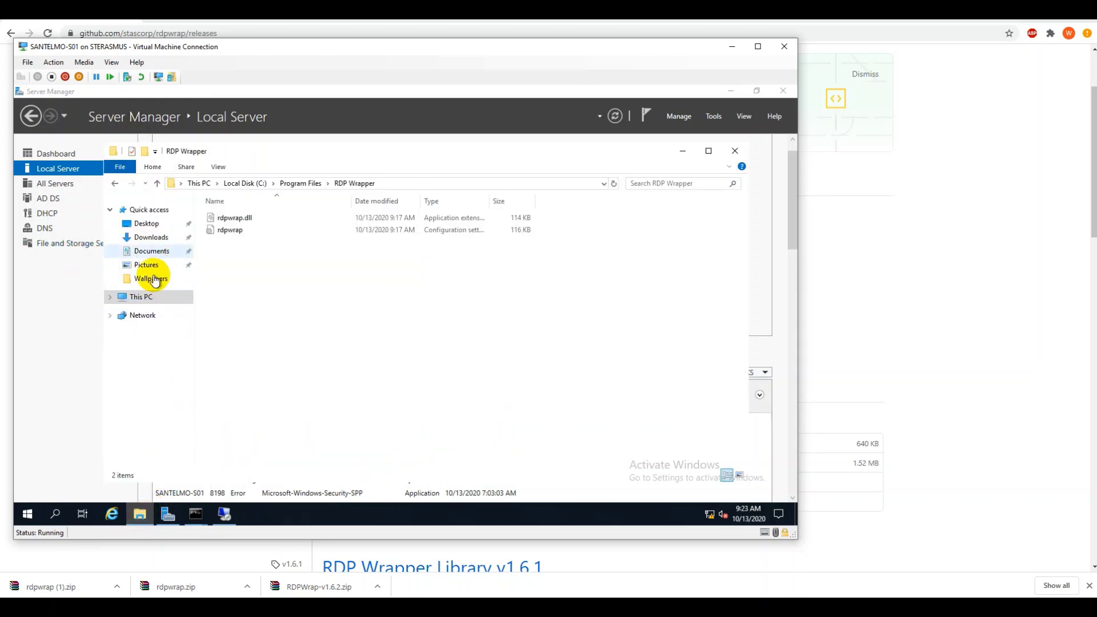
click(140, 297)
double_click(365, 346)
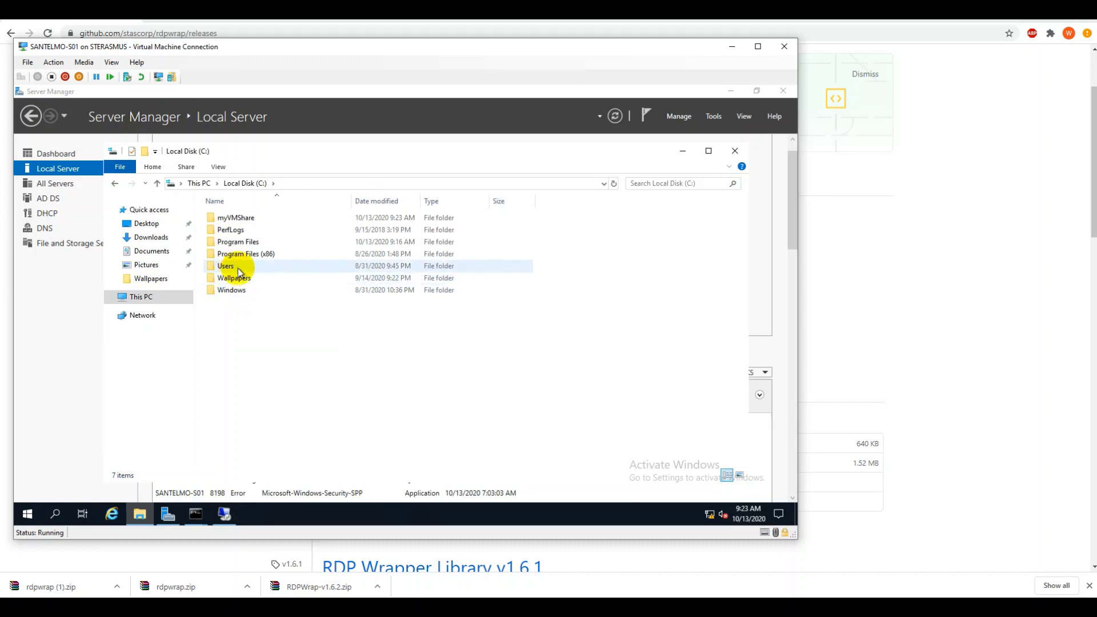
double_click(243, 218)
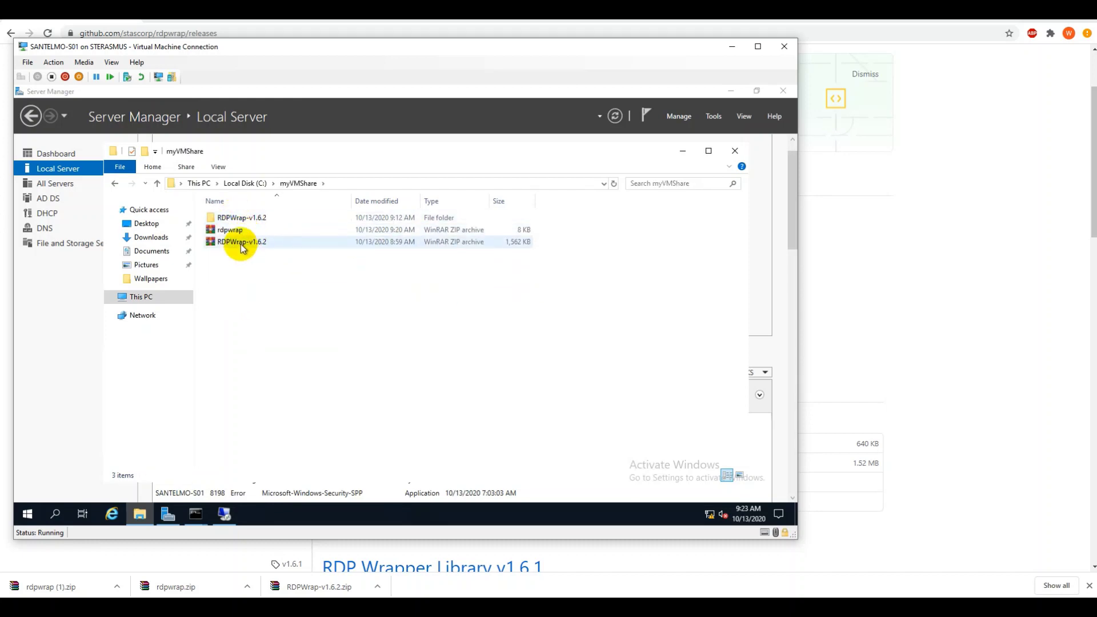
- Extract rdpwrap.zip to an rdpwrap\ folder and open the extracted folder
click(244, 218)
click(239, 232)
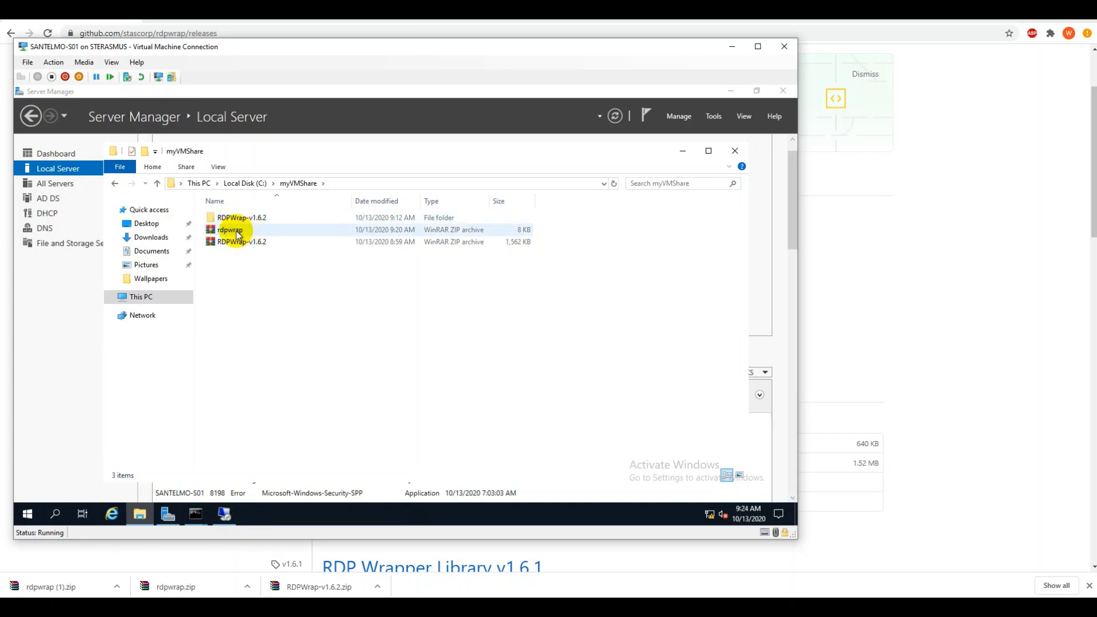
click(236, 230)
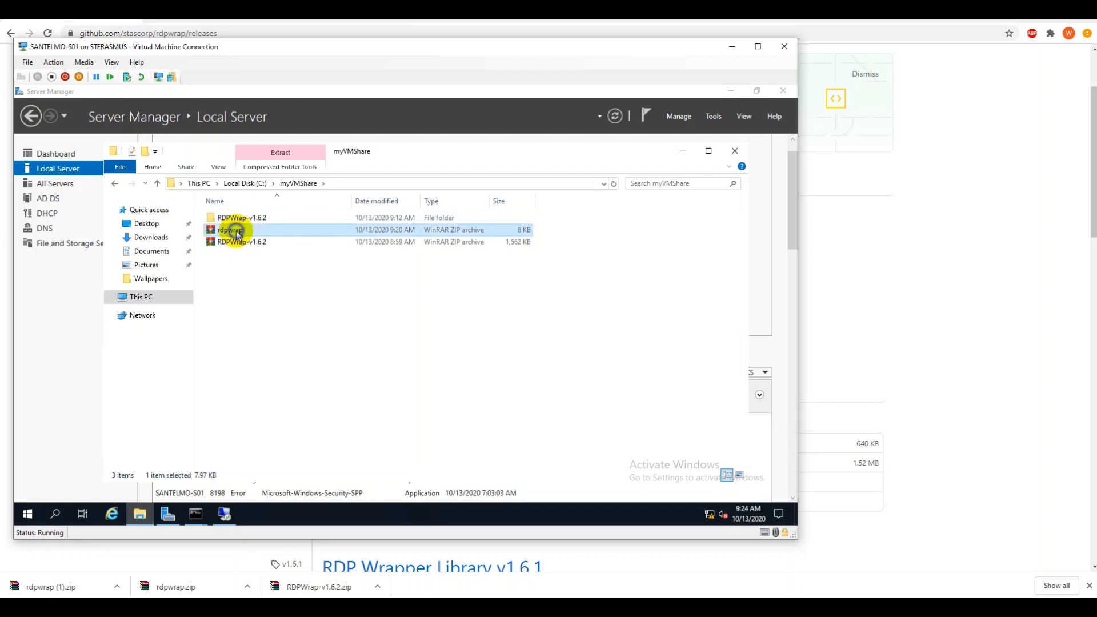
right_click(235, 230)
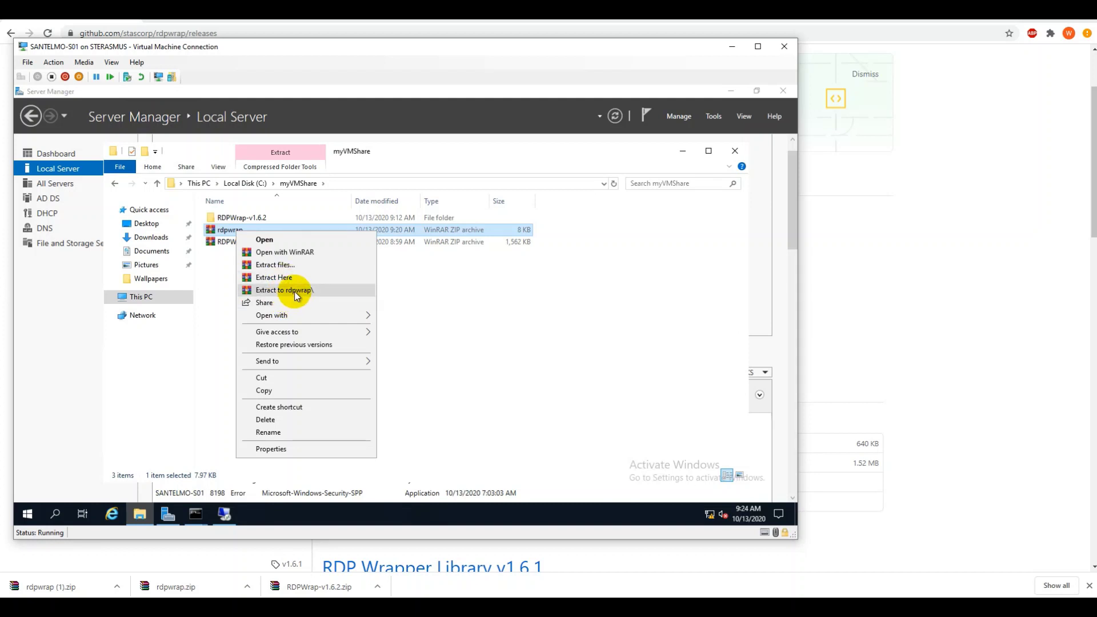
click(294, 292)
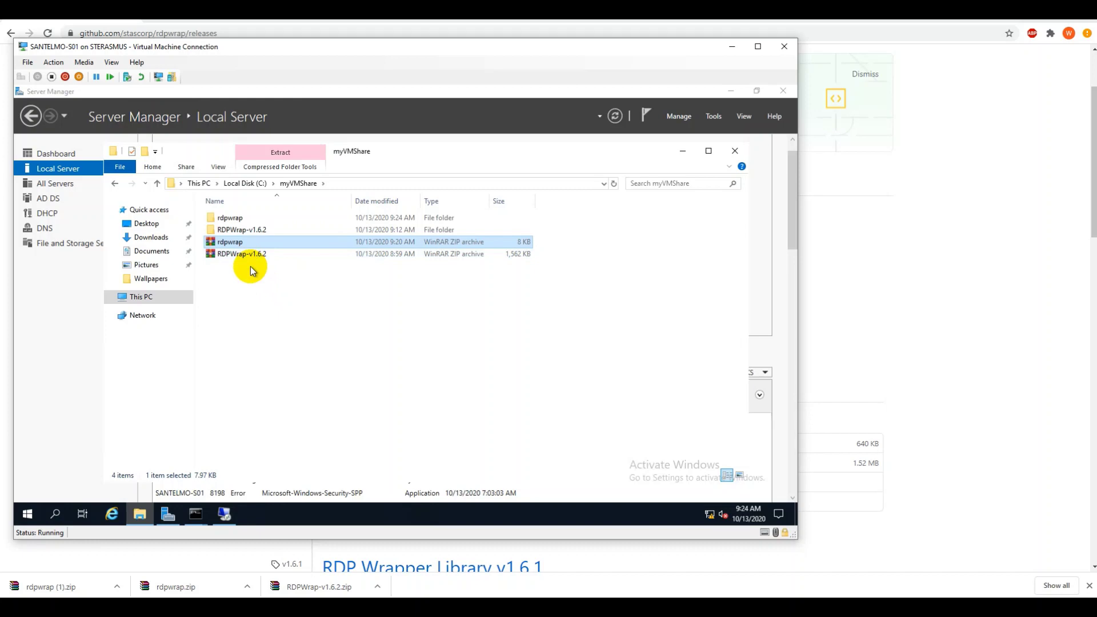
double_click(240, 221)
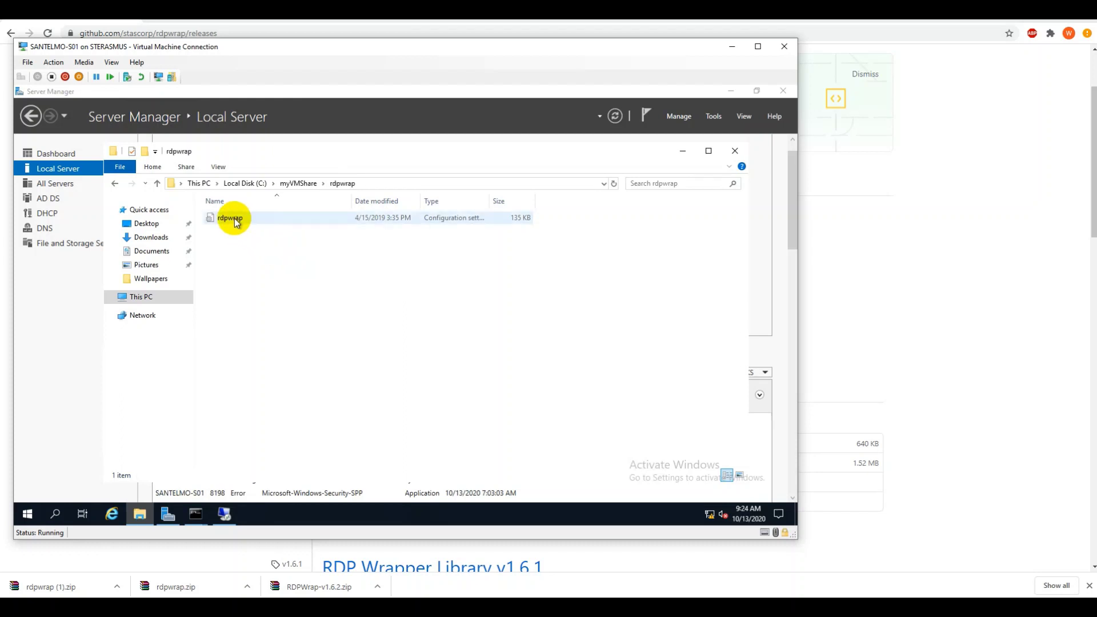
- Copy the new rdpwrap.ini and browse to C:\Program Files\RDP Wrapper
right_click(235, 222)
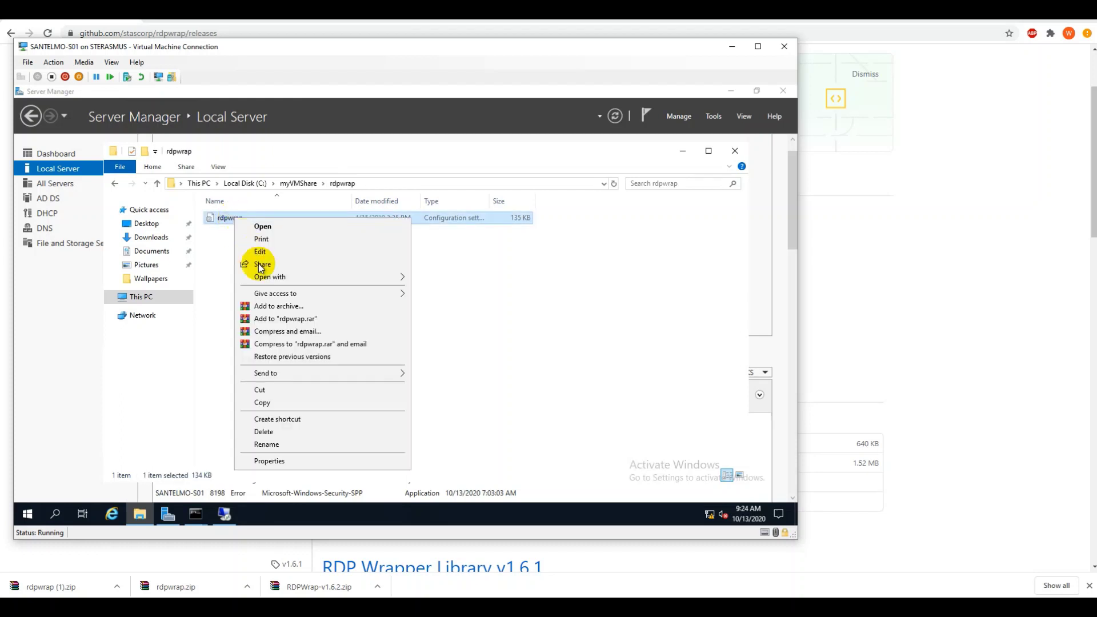
click(278, 406)
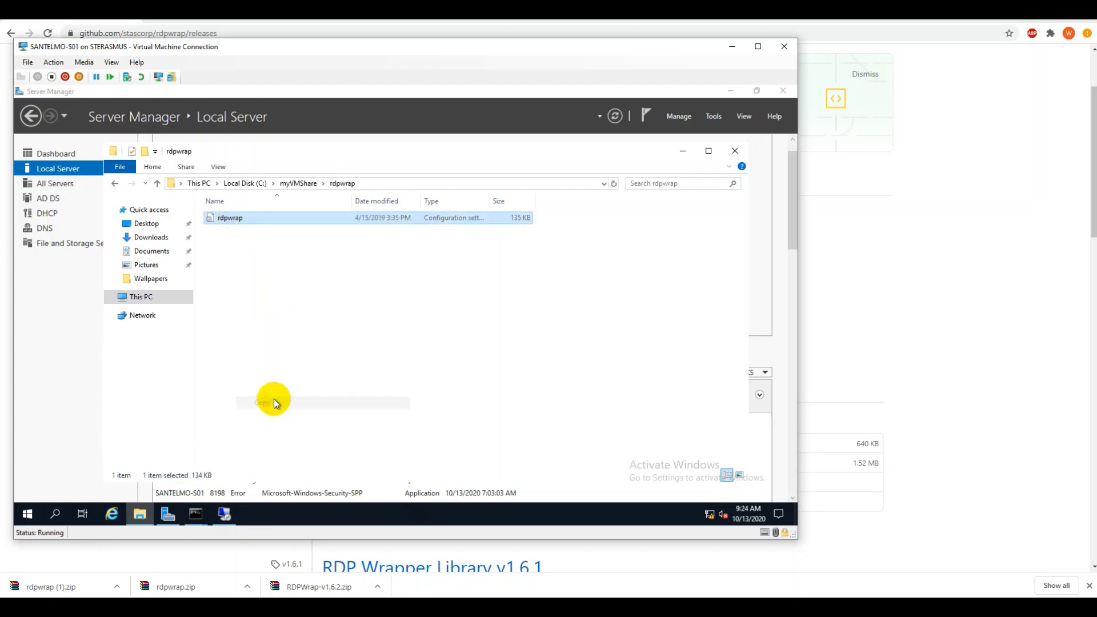
click(142, 297)
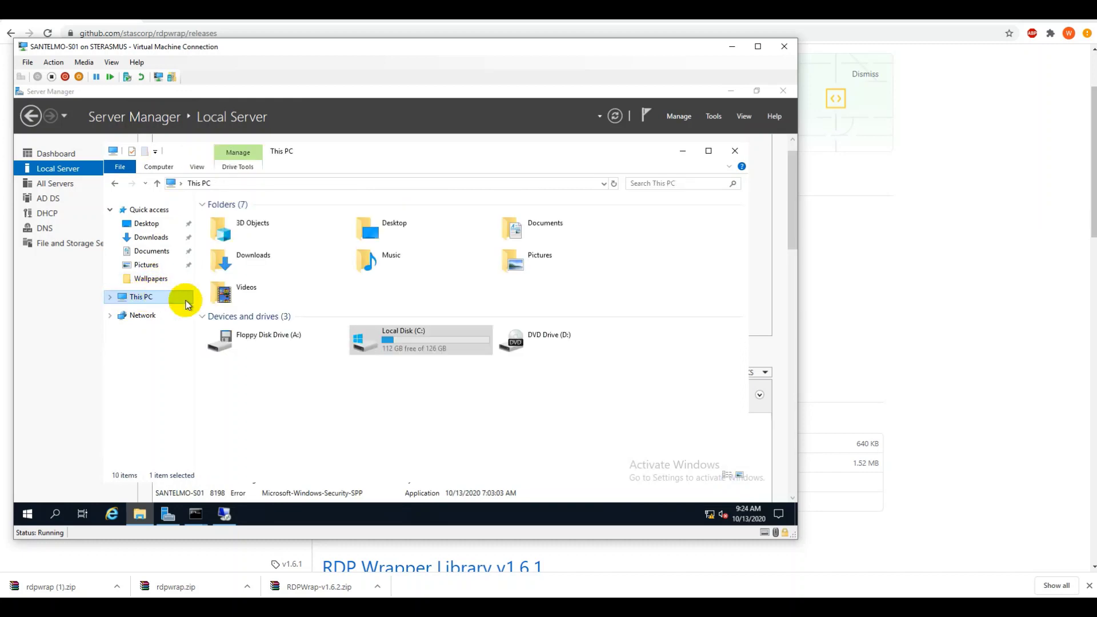
double_click(373, 345)
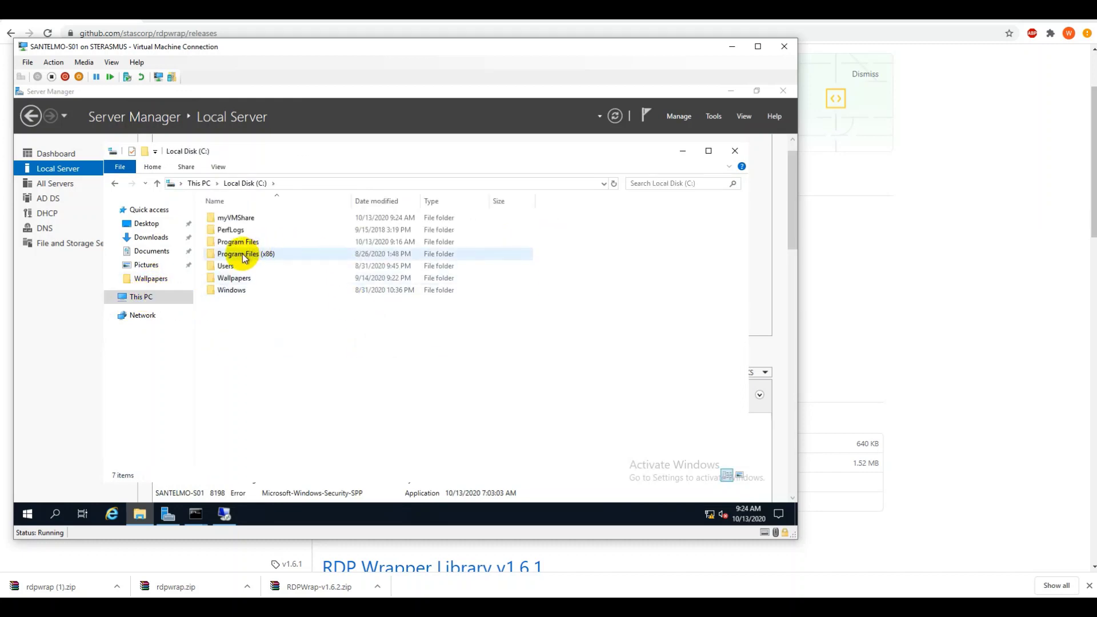
double_click(254, 242)
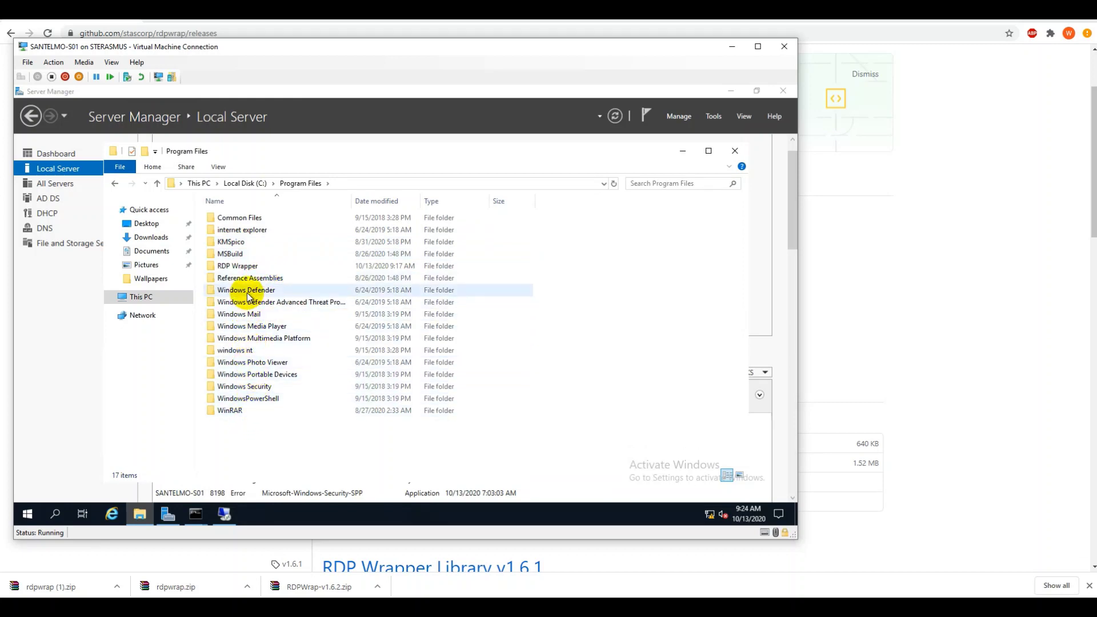
double_click(243, 266)
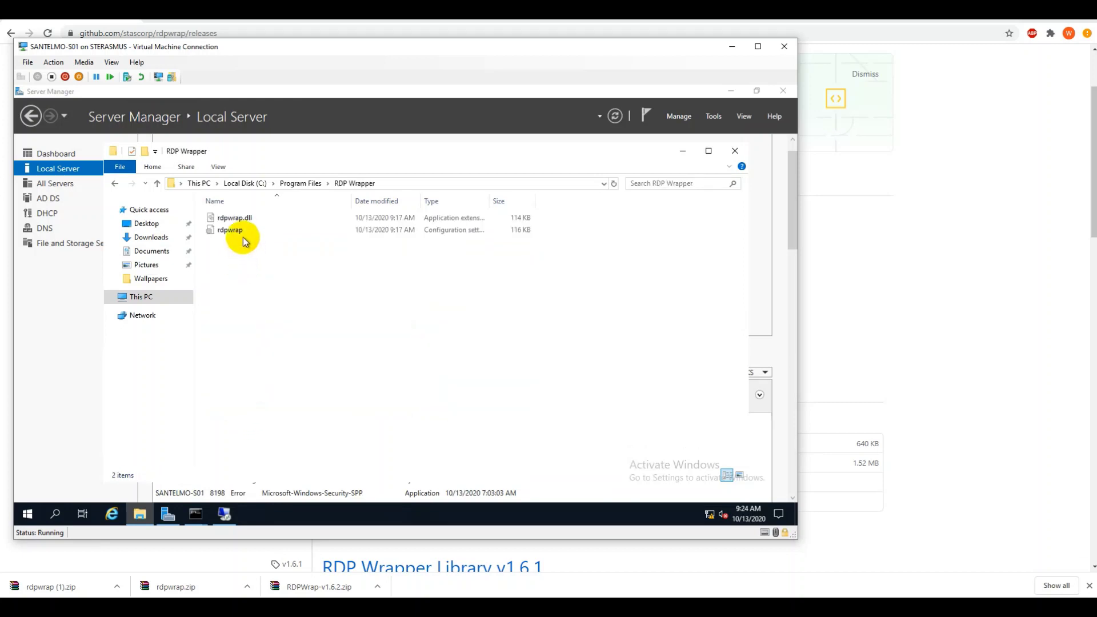
- Paste rdpwrap.ini there, replacing the existing file, then return to C:\myVMShare
right_click(292, 282)
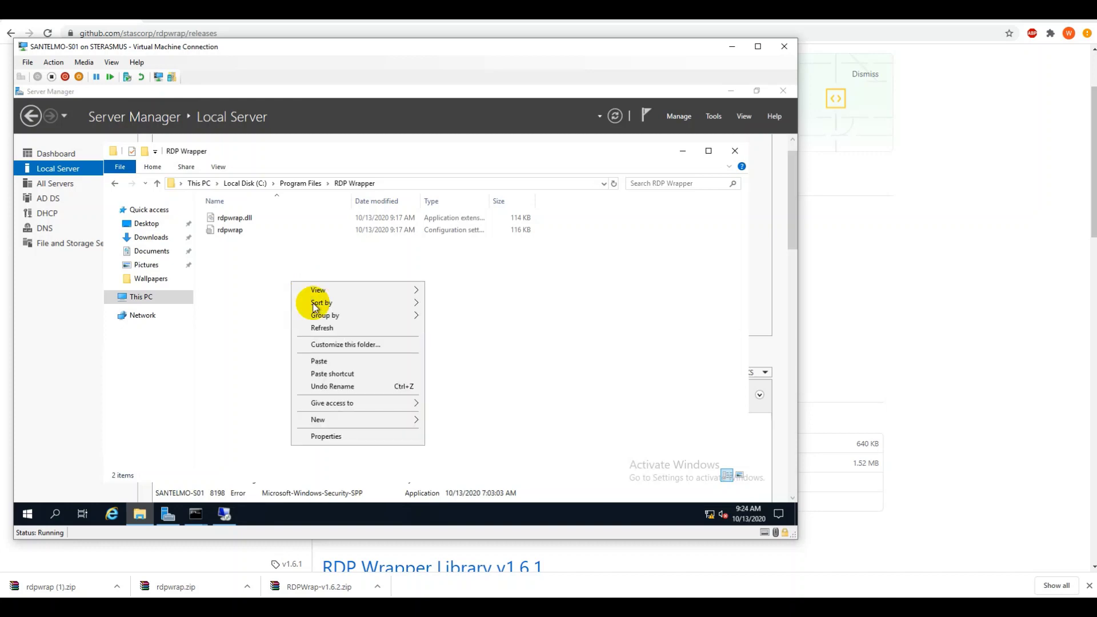
click(319, 361)
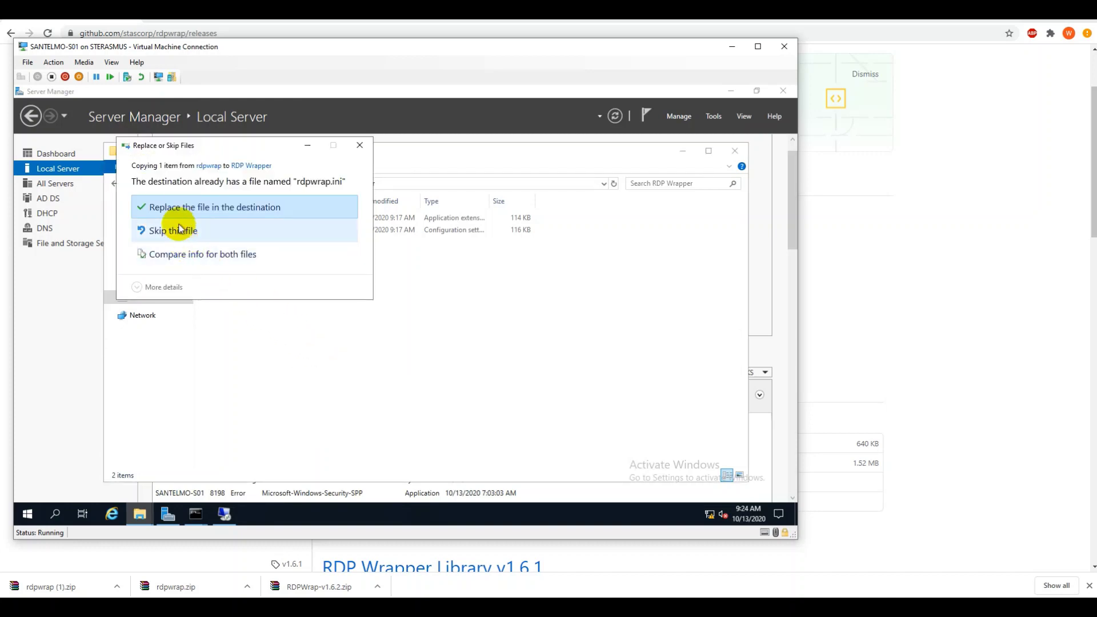
click(177, 212)
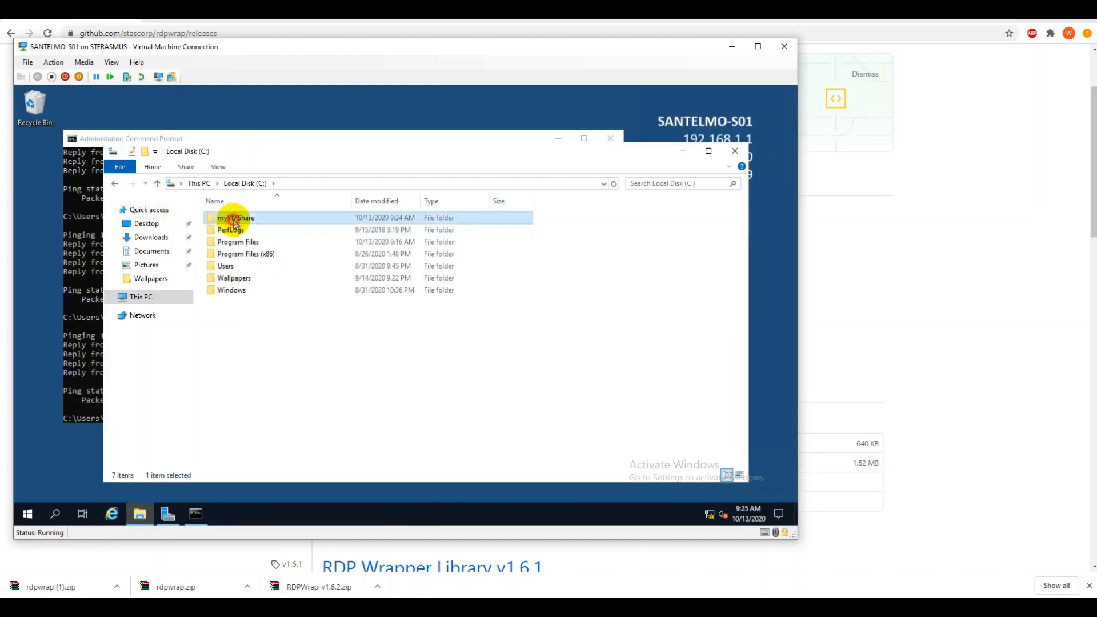
double_click(232, 216)
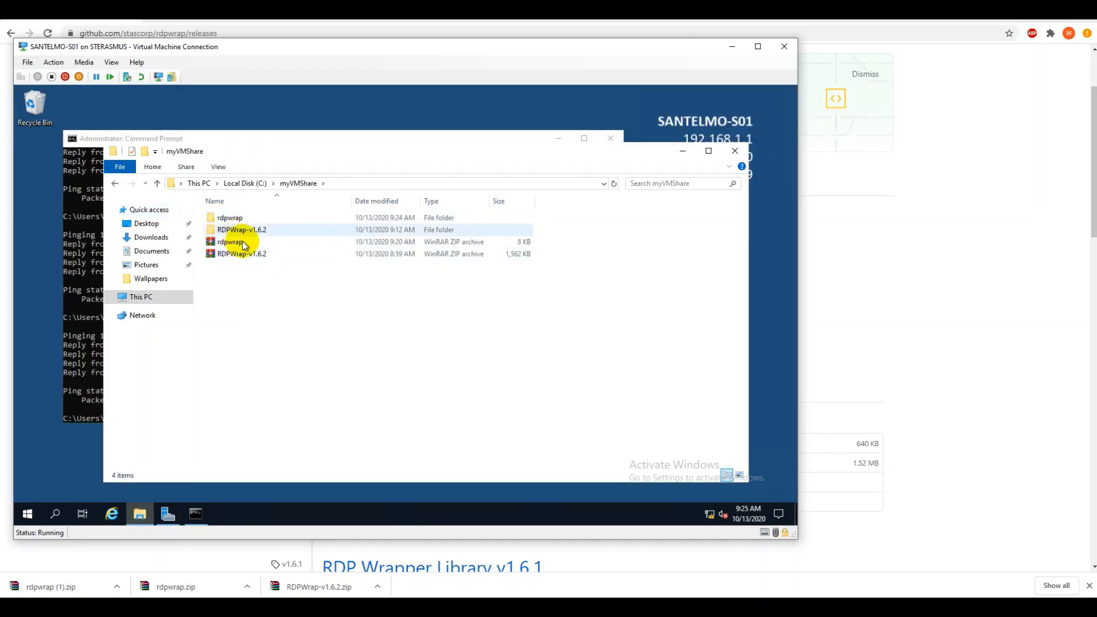
- Relaunch RDPConf from RDPWrap-v1.6.2 and verify Diagnostics now shows the listener fully supported
double_click(242, 230)
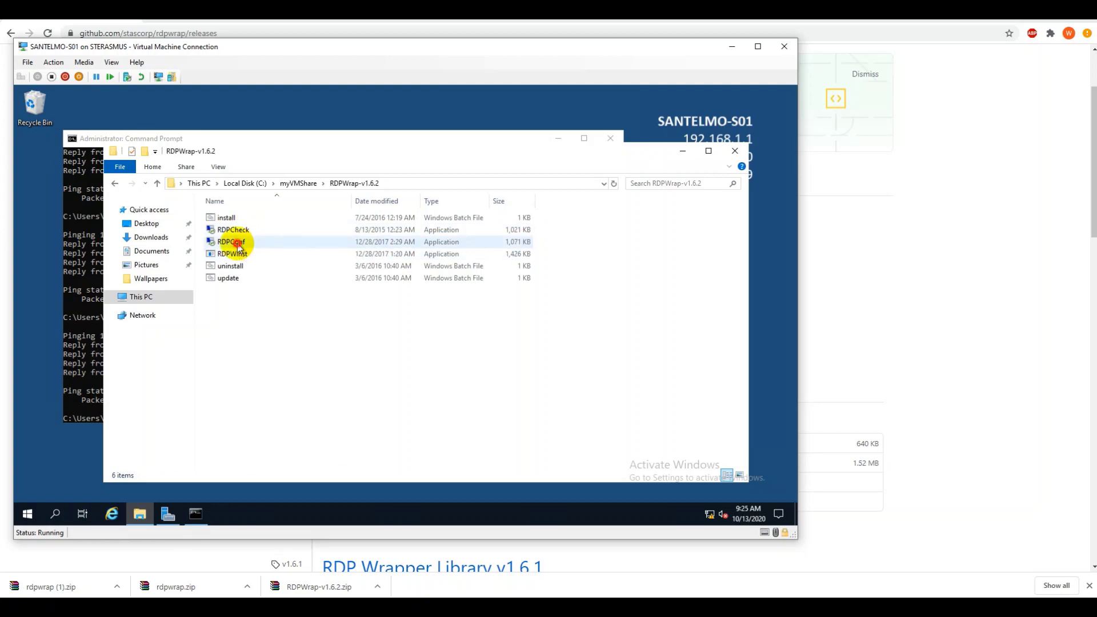
double_click(235, 243)
click(443, 310)
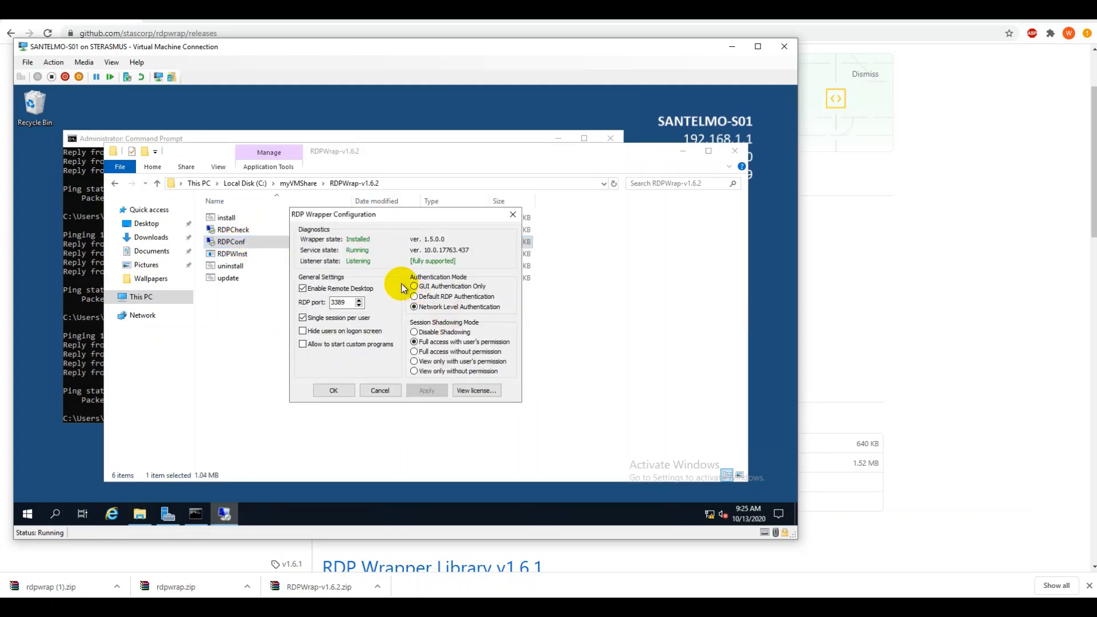
drag(381, 214, 352, 195)
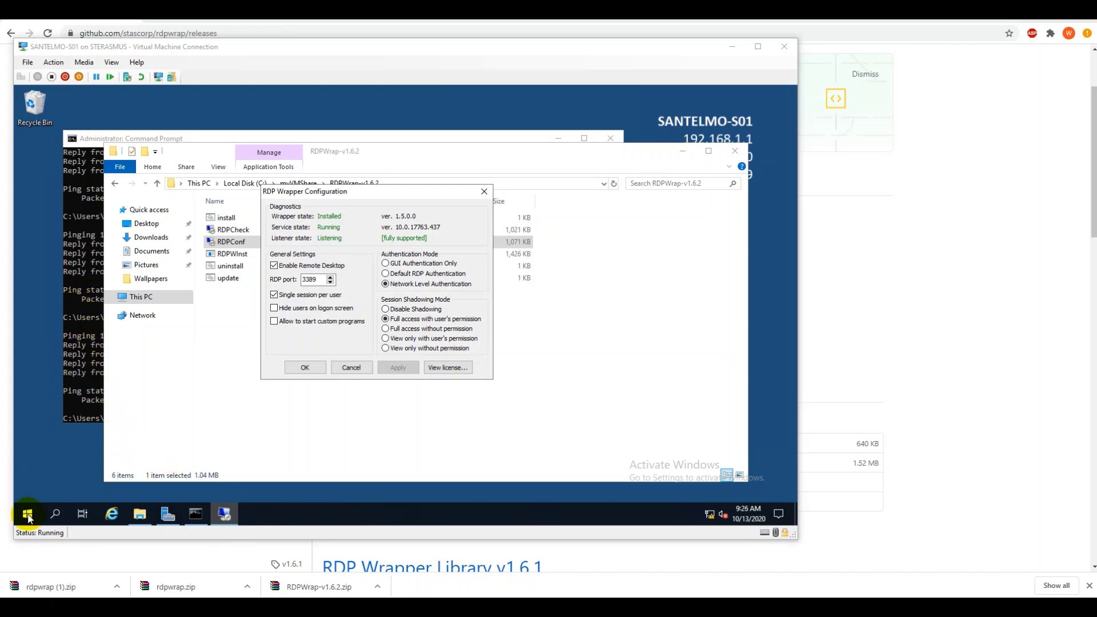
click(306, 425)
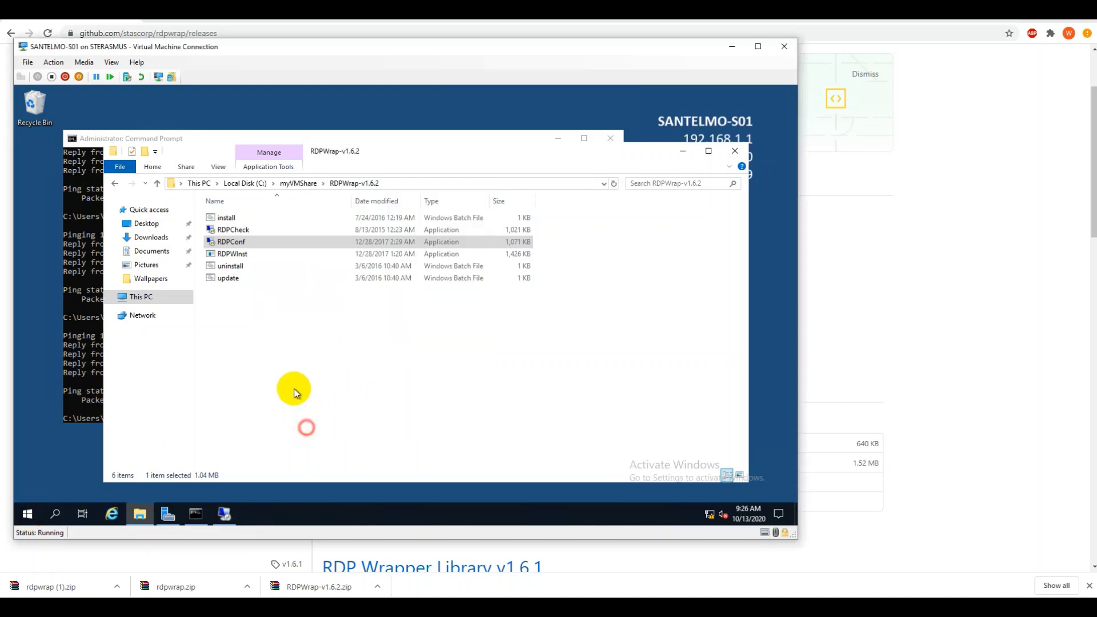
- Launch Command Prompt as administrator via the Start menu search for 'cm'
click(26, 514)
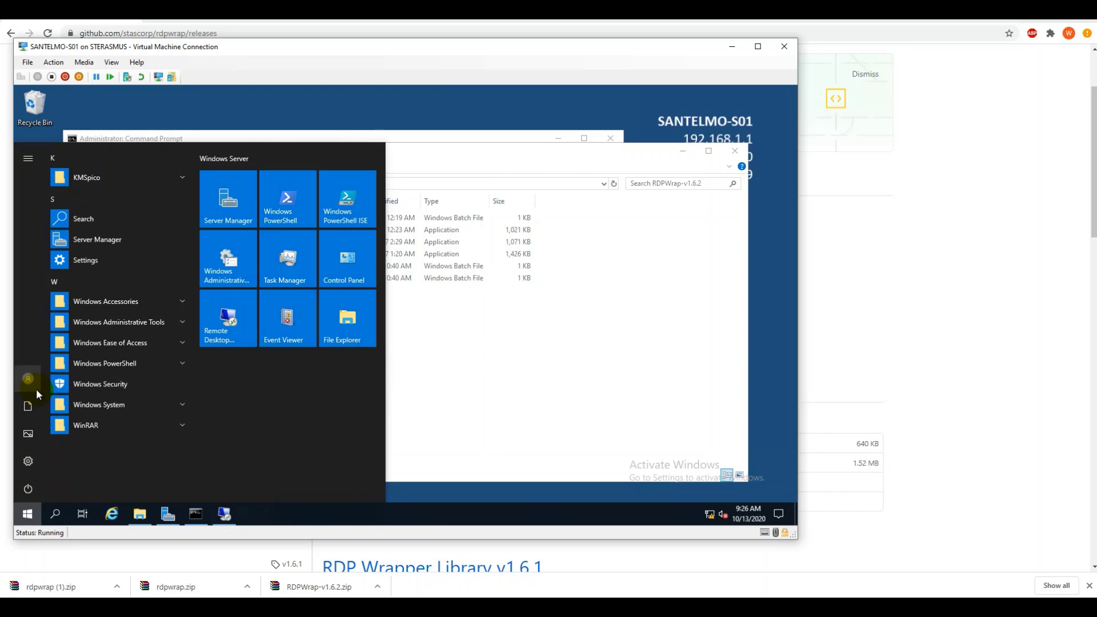
text(cm)
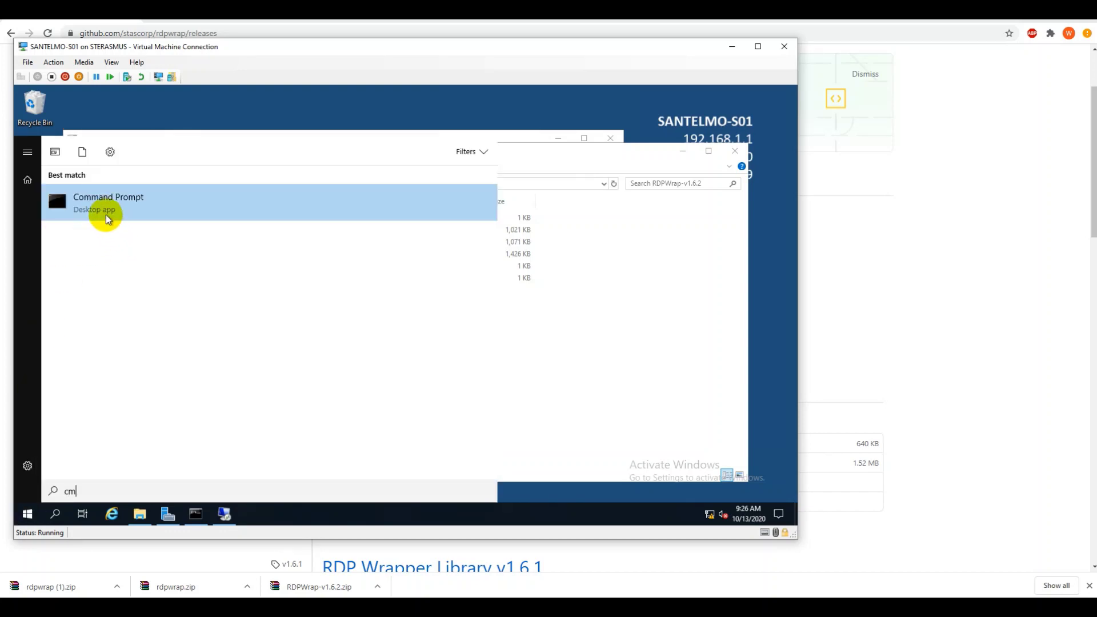
right_click(107, 216)
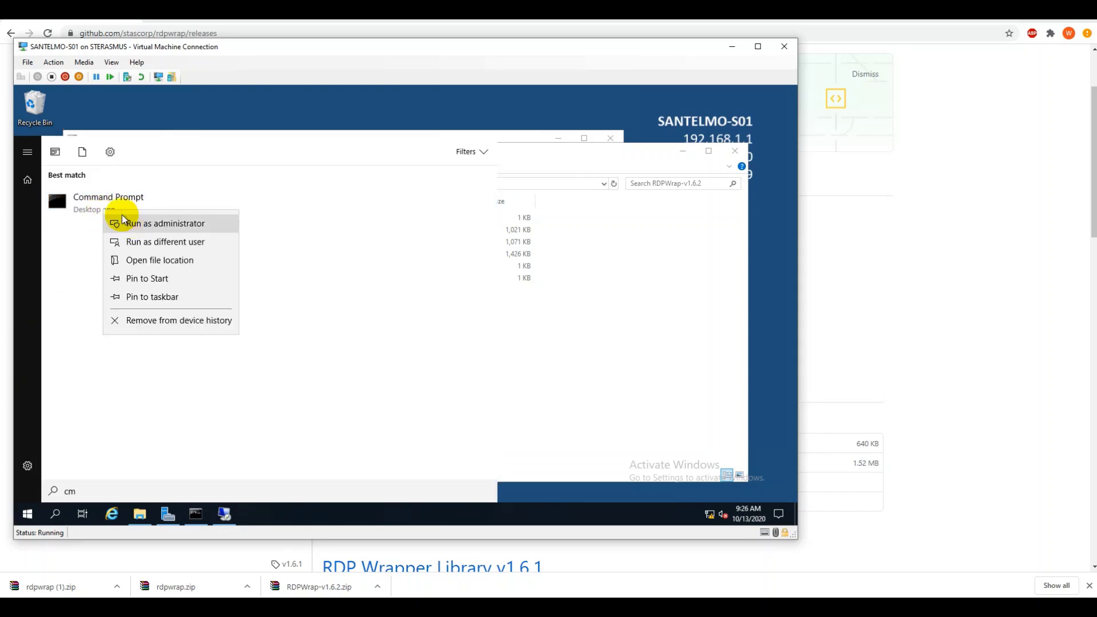
click(137, 225)
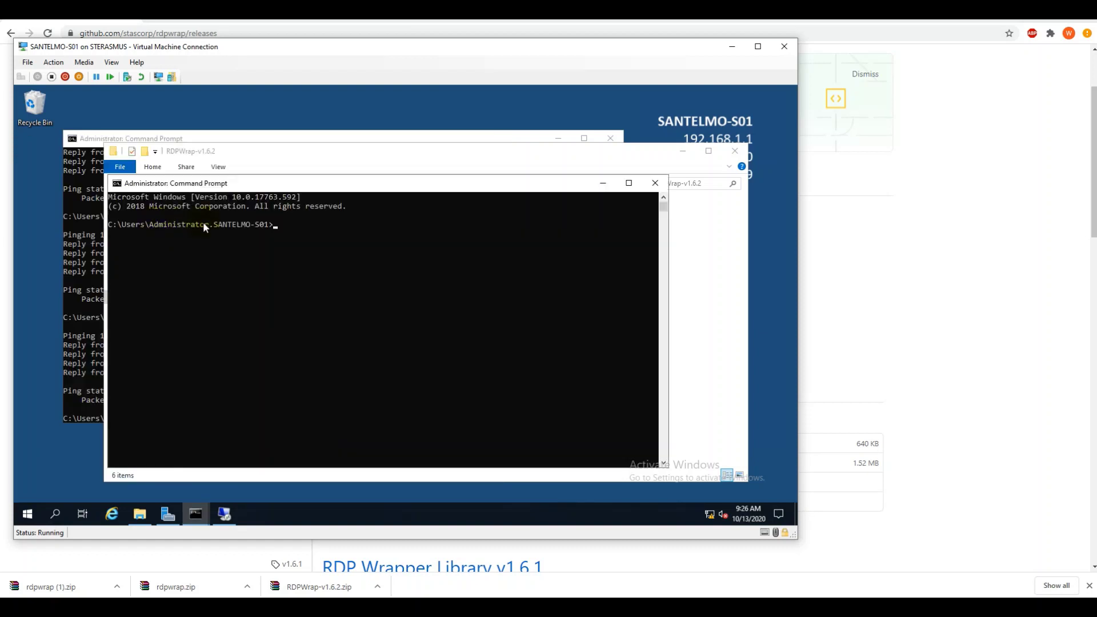
- Enter 'net start termservice' at the prompt, correcting an initially typed stop command
text(net st)
text(op)
text( term)
text(service)
key(BackSpace)
key(BackSpace)
key(BackSpace)
key(BackSpace)
key(BackSpace)
key(BackSpace)
key(BackSpace)
key(BackSpace)
key(BackSpace)
key(BackSpace)
key(BackSpace)
key(BackSpace)
key(BackSpace)
key(BackSpace)
key(BackSpace)
key(BackSpace)
text(start)
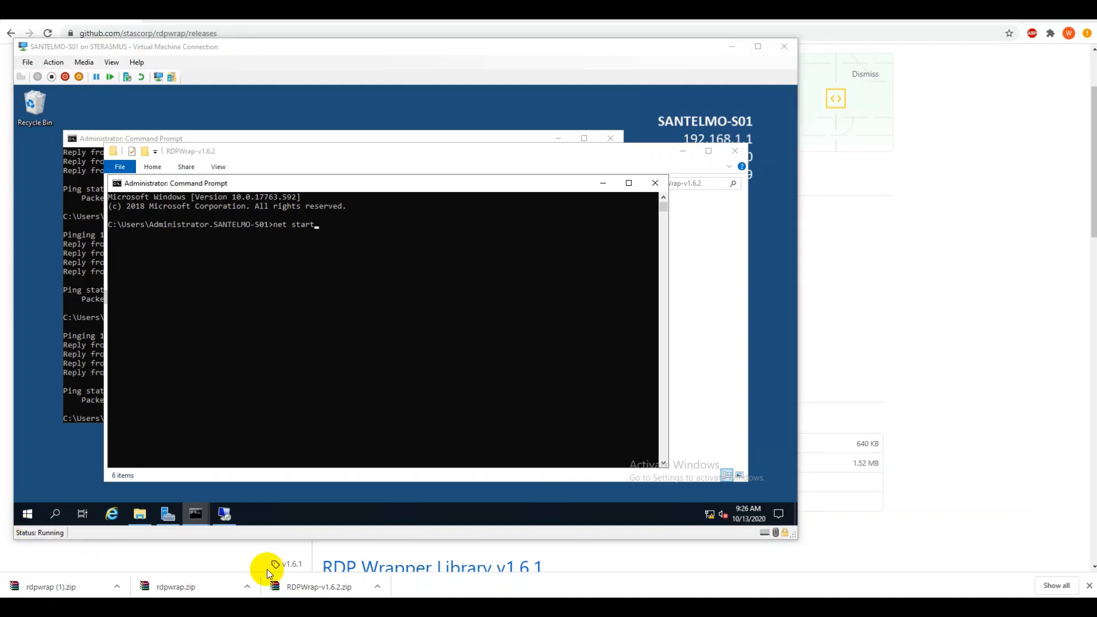
click(350, 305)
text(t)
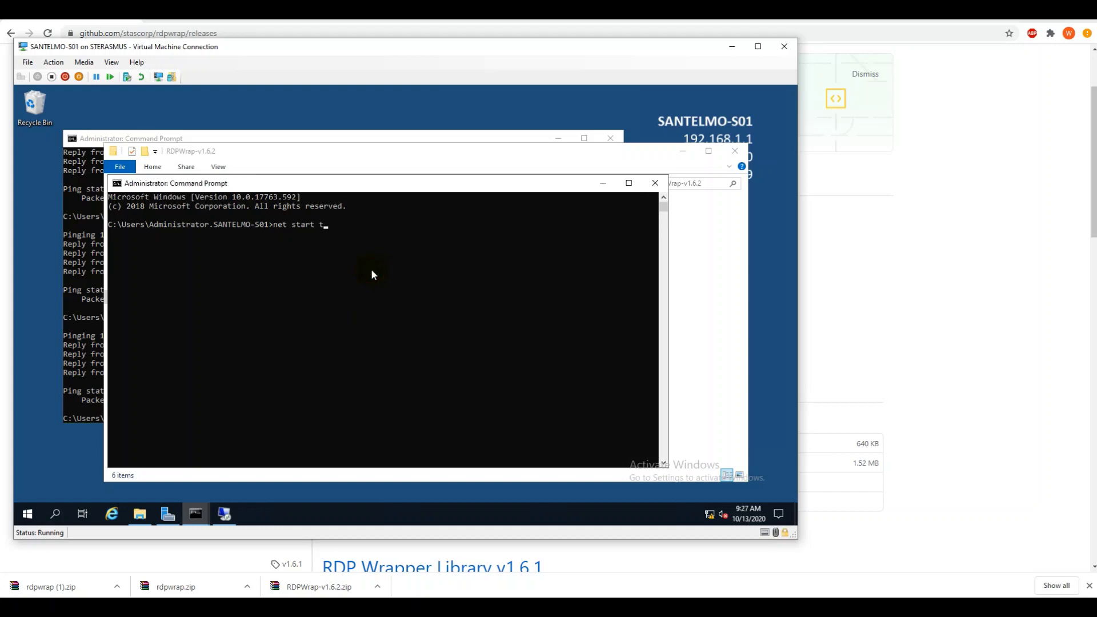
text(ermservice)
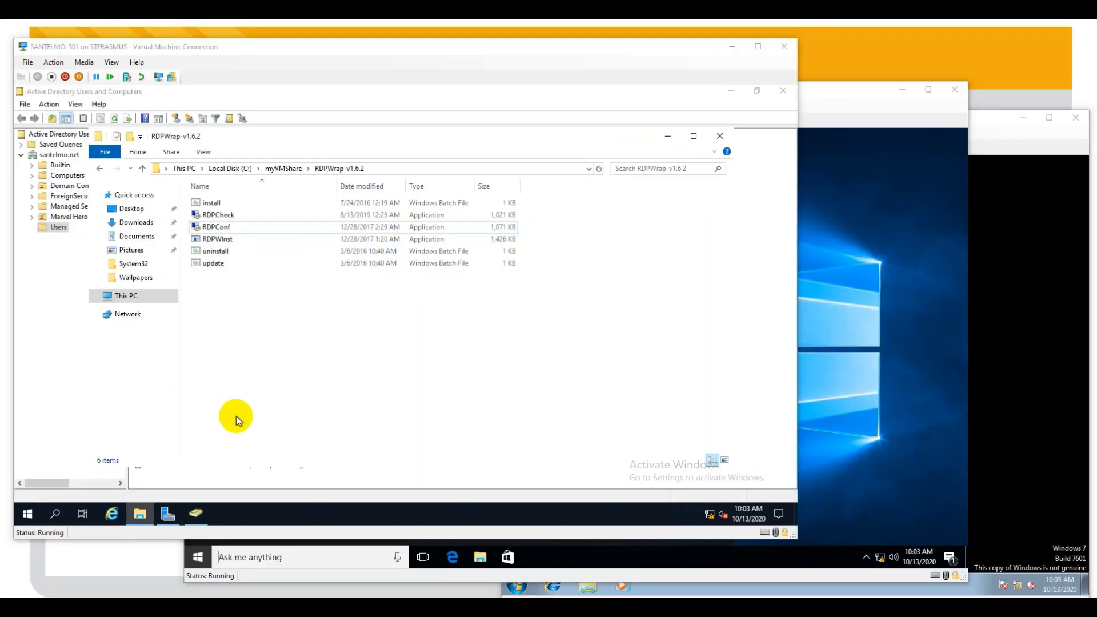
- Run RDPConf as administrator to confirm full support, then show the santelmo.net Users container
click(264, 409)
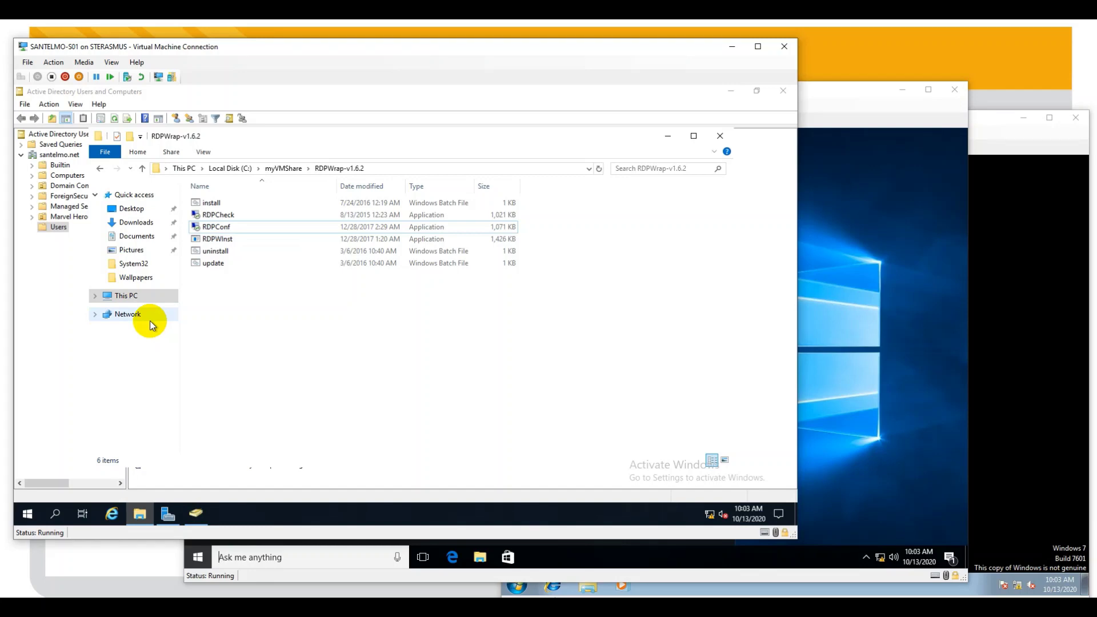
right_click(220, 229)
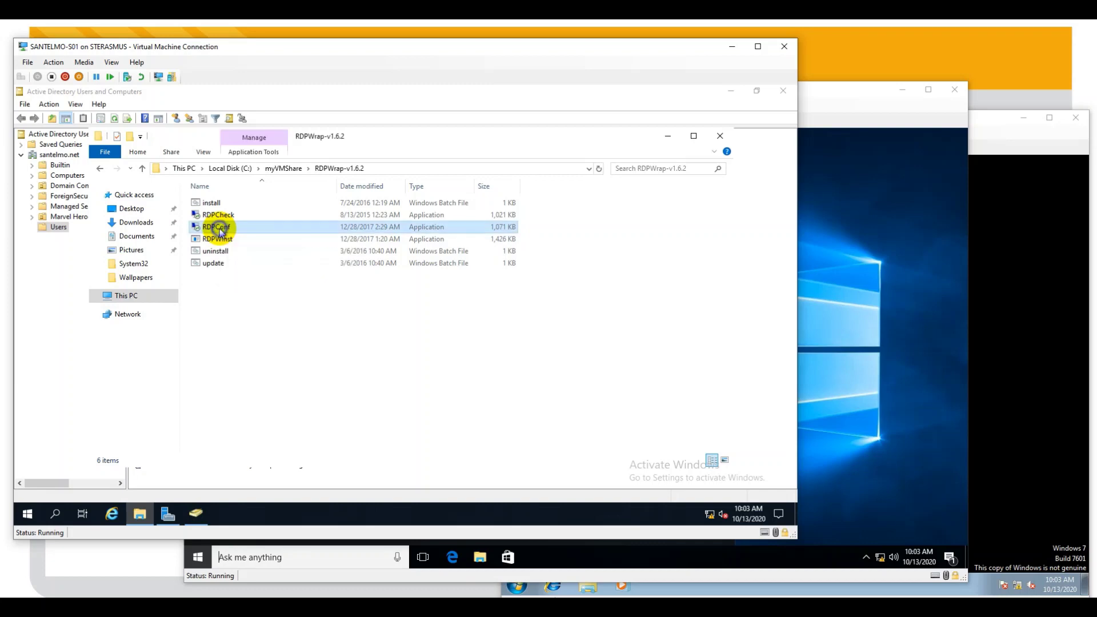
click(260, 250)
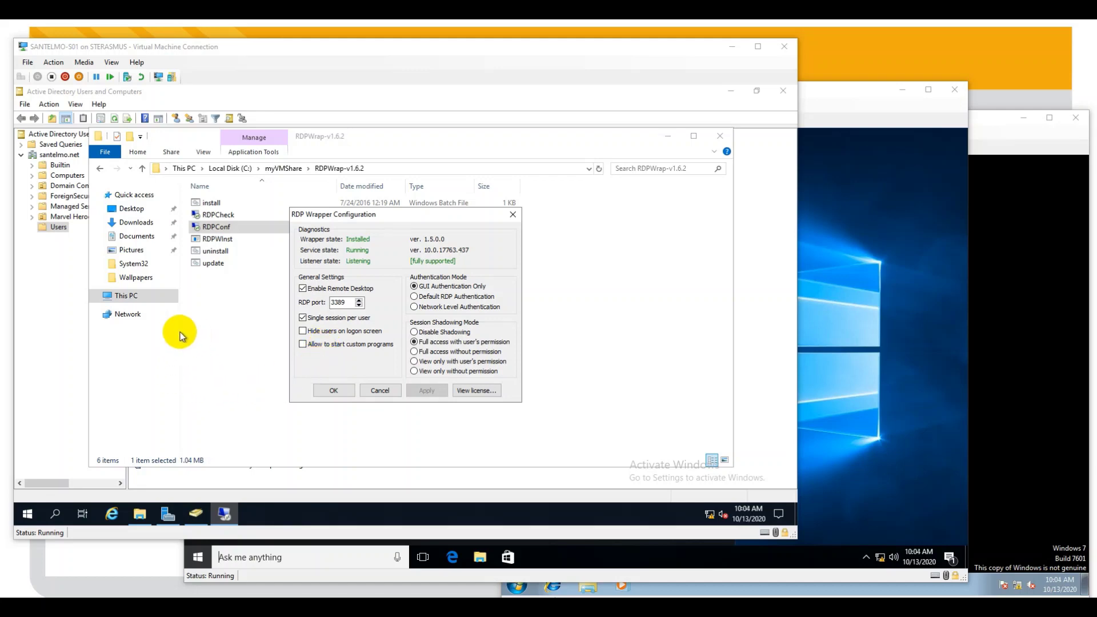
click(51, 276)
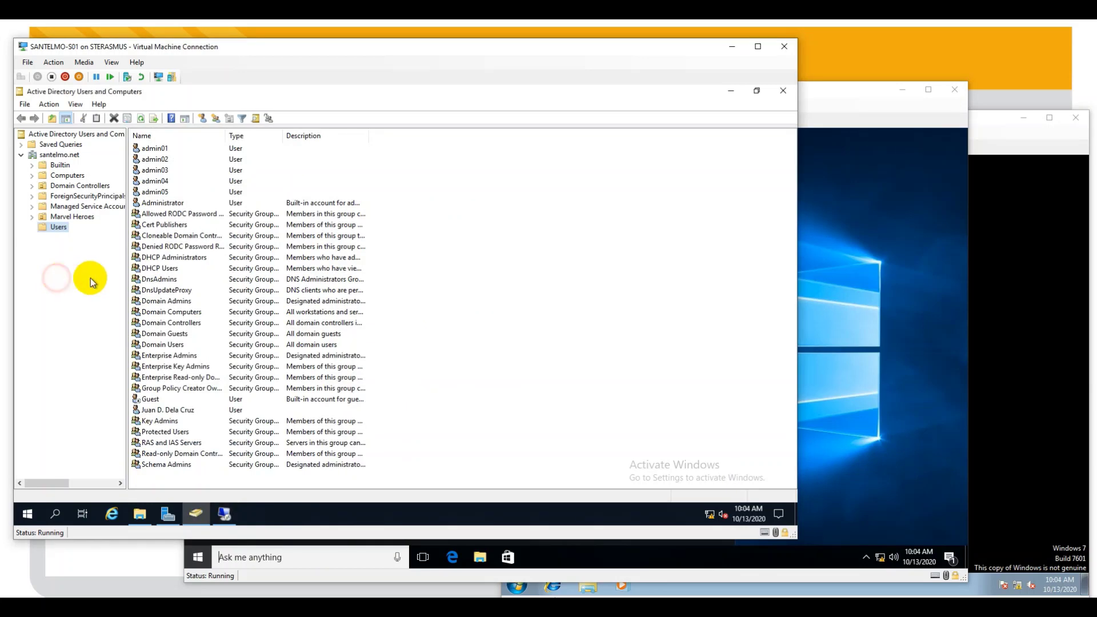
- Pick out the admin01 account in the Active Directory users list
click(165, 149)
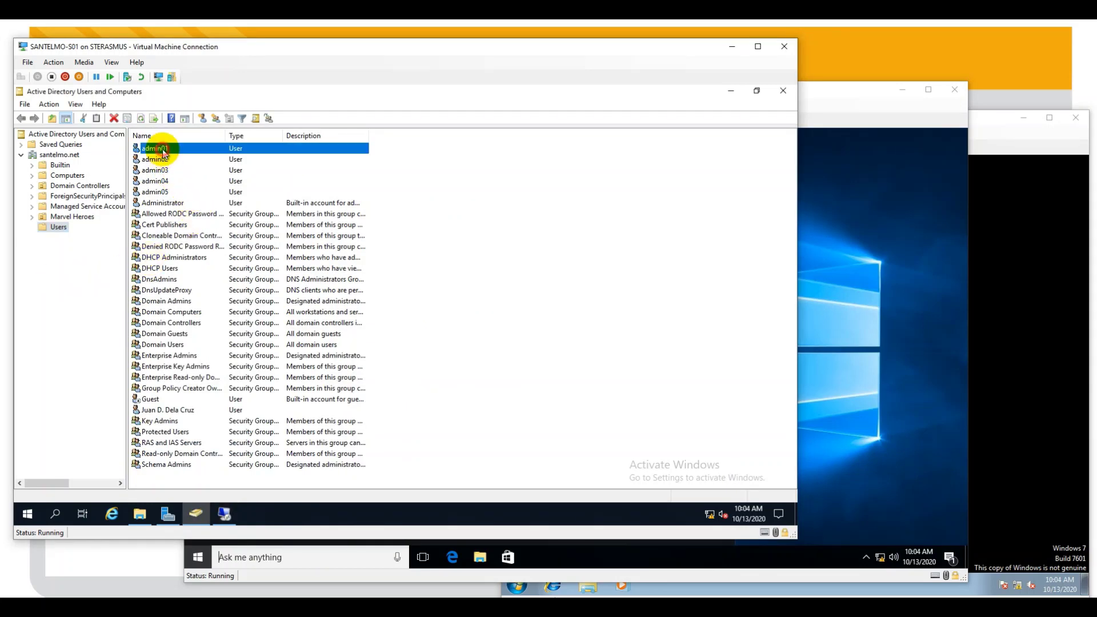
click(156, 192)
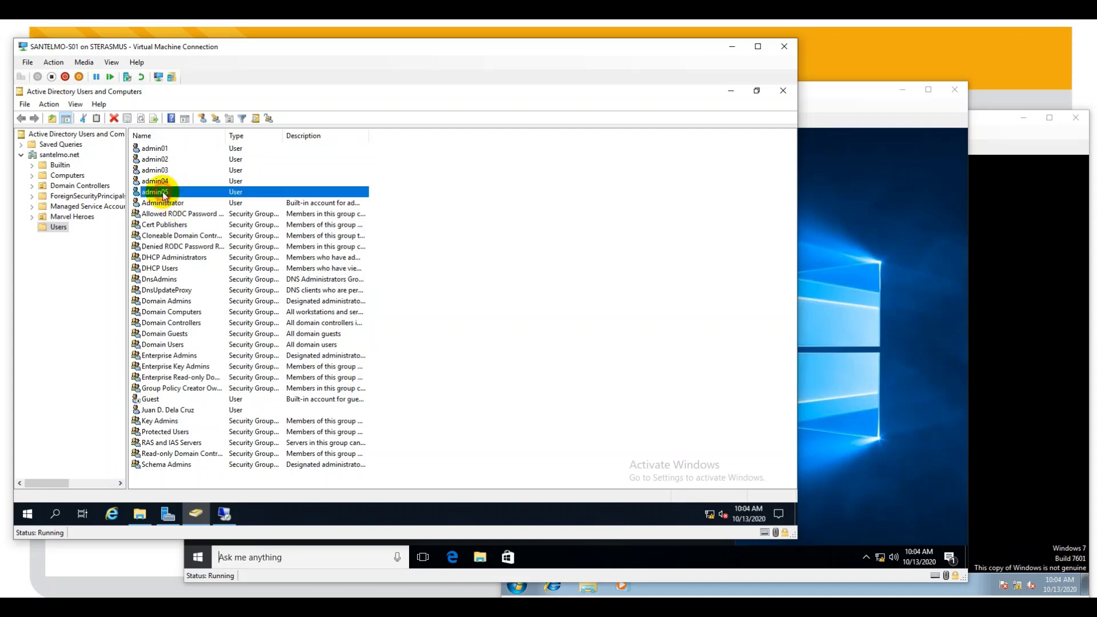
click(157, 149)
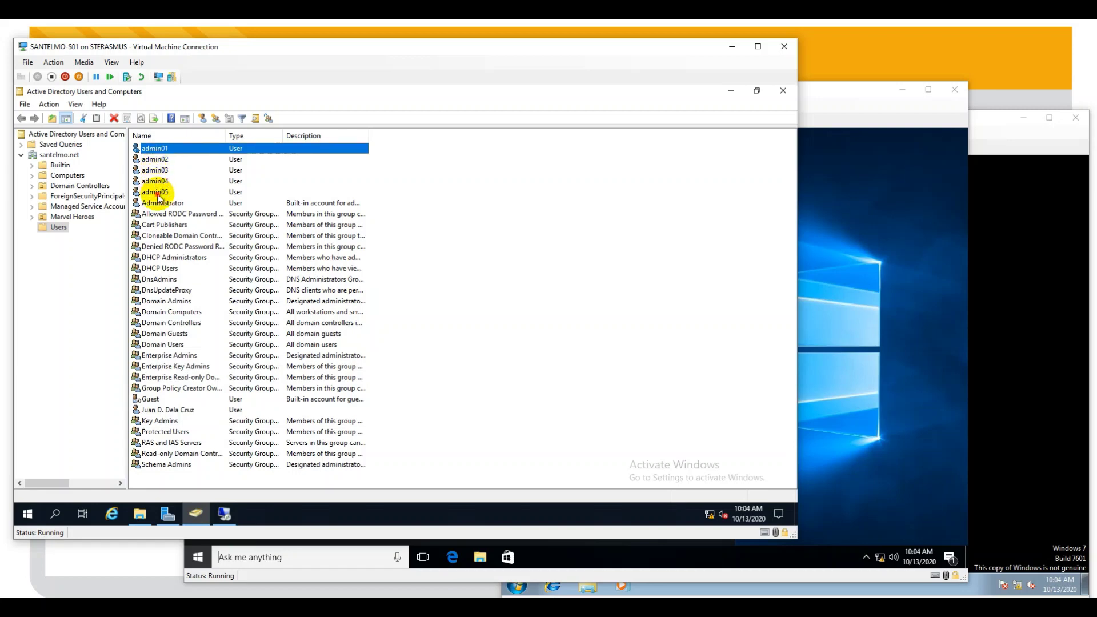
click(403, 201)
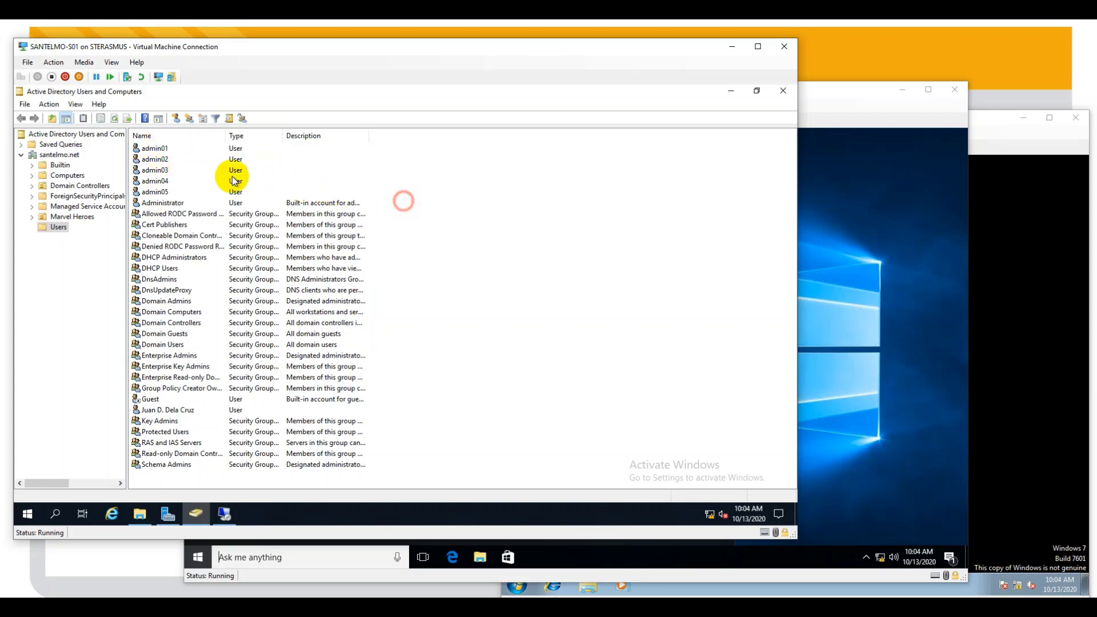
click(154, 148)
- Add admin01 to the Administrators group, resolving 'a' with Check Names, and dismiss the success message
right_click(161, 151)
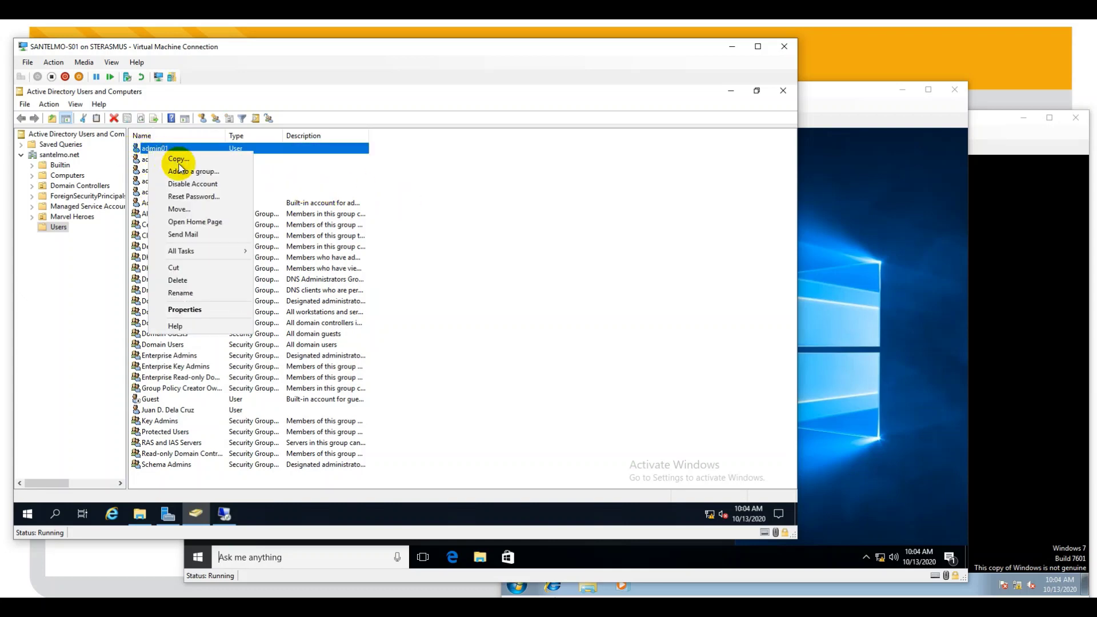
click(194, 171)
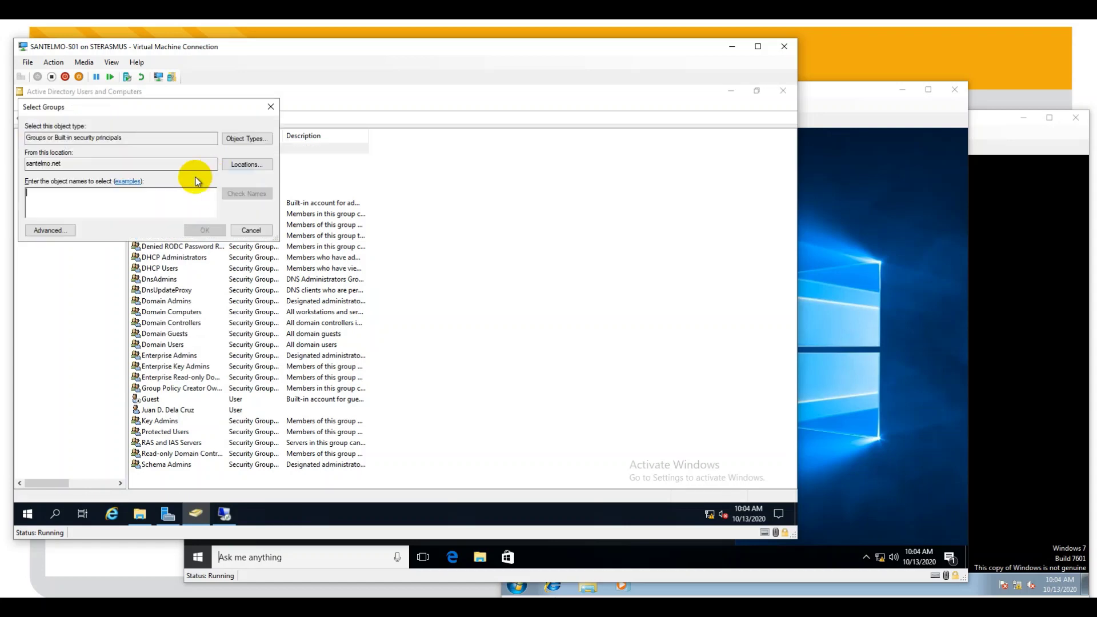
text(adm)
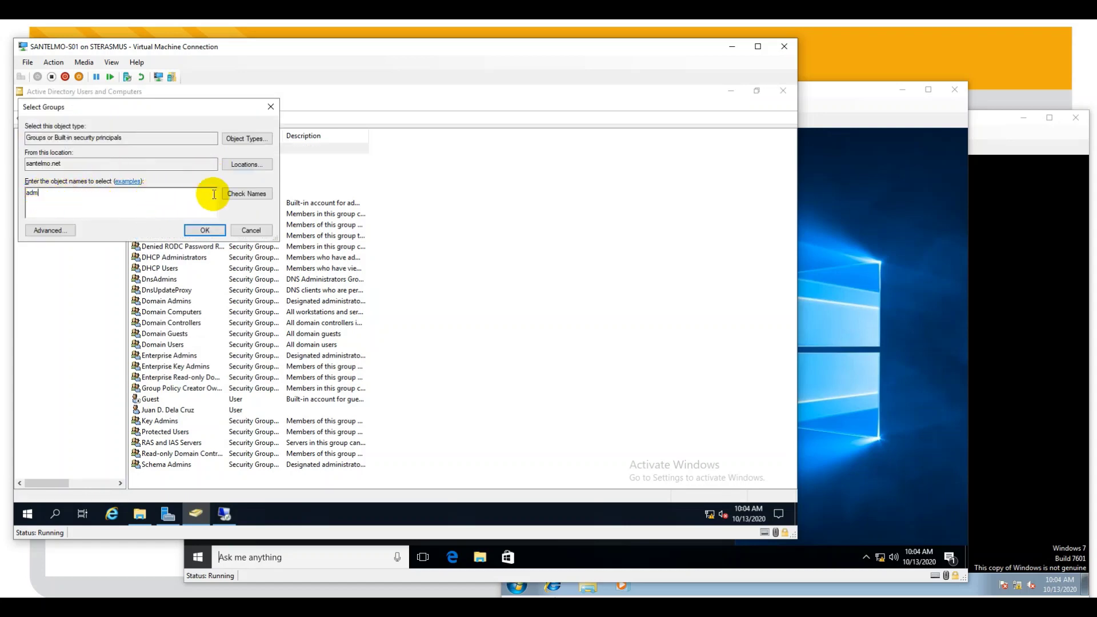
click(243, 193)
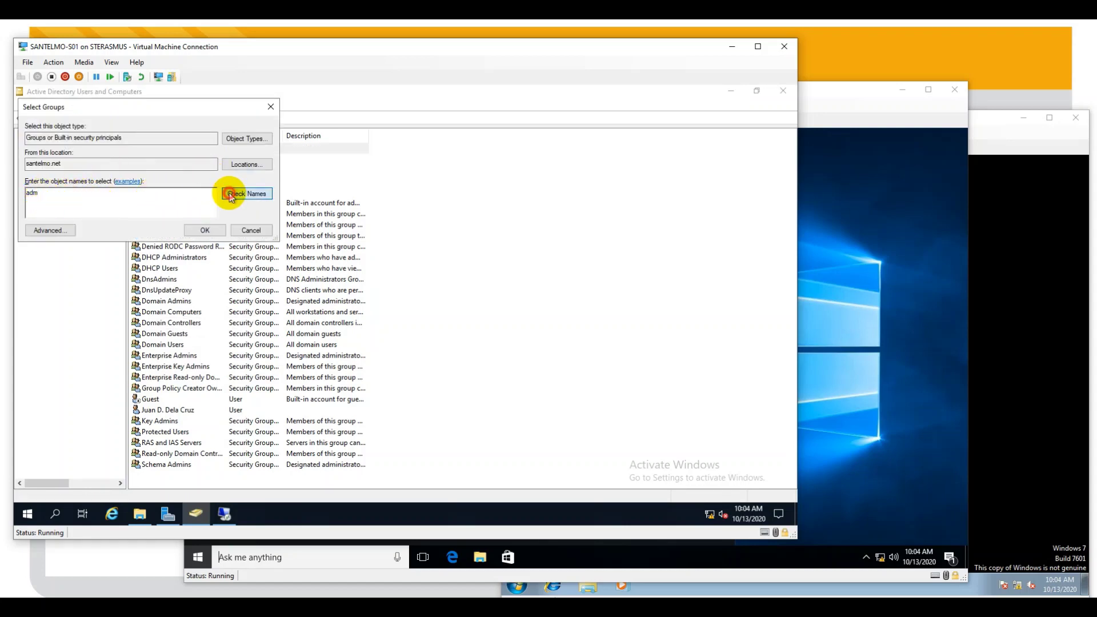
click(203, 230)
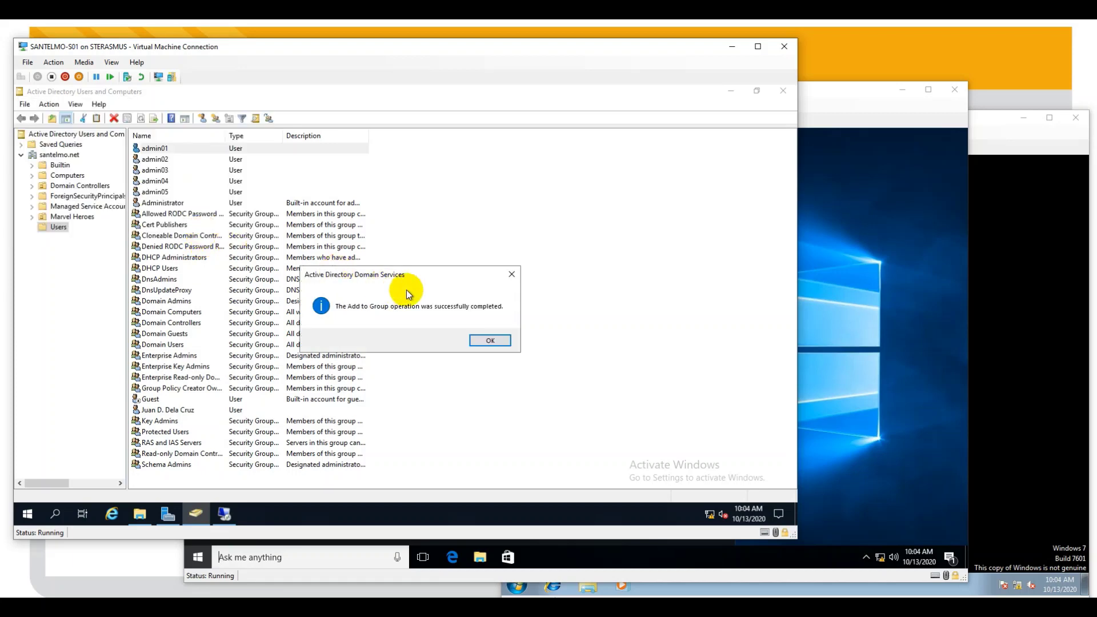
click(490, 341)
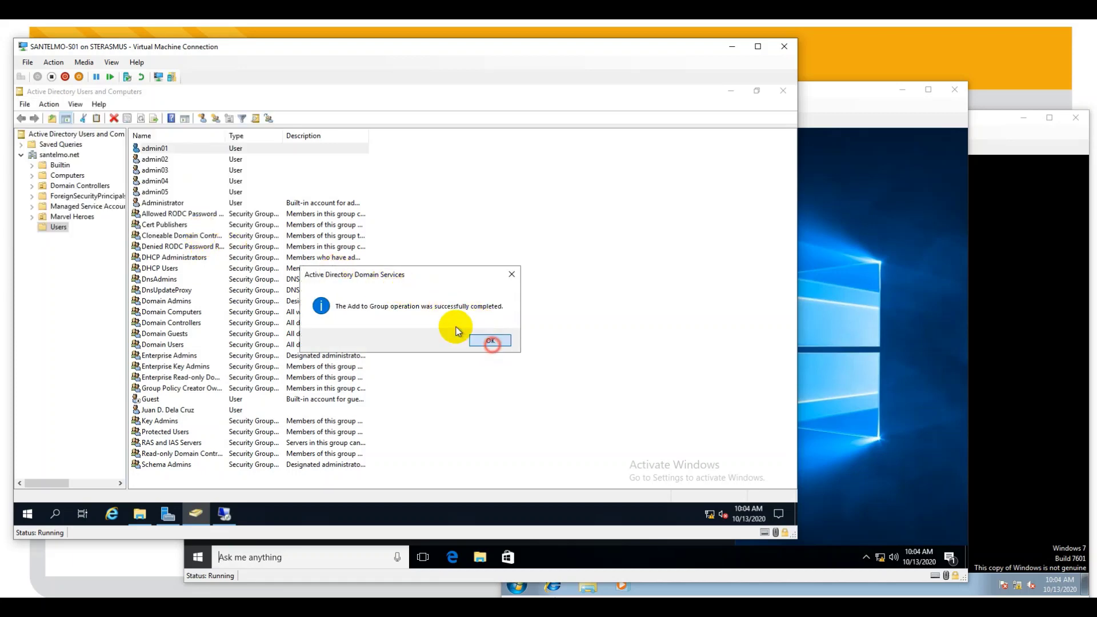
right_click(164, 164)
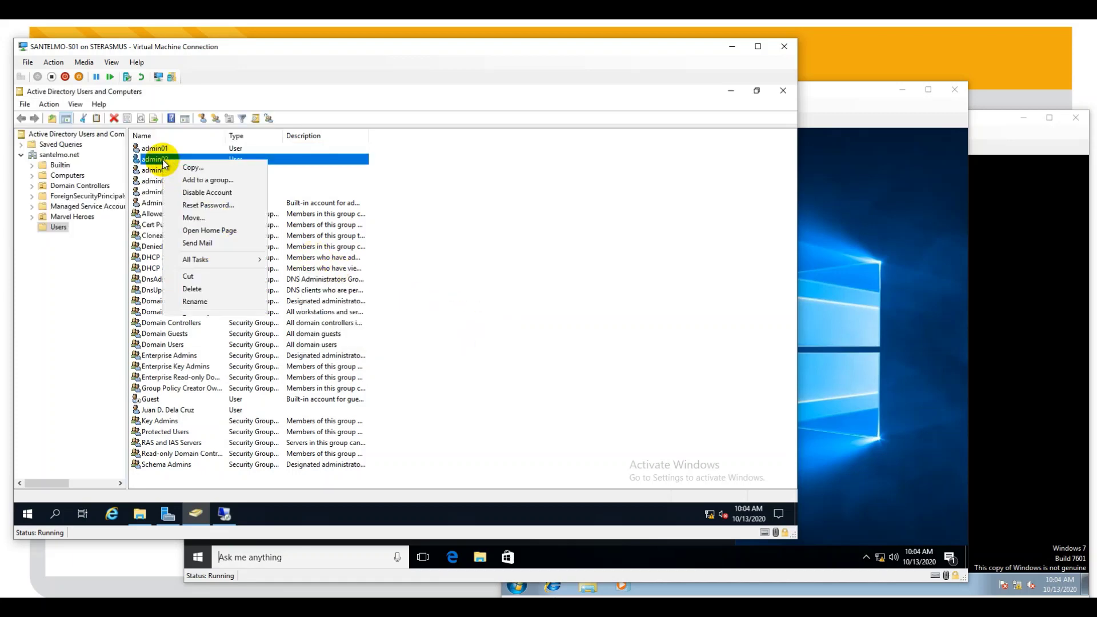
- Add admin02 to the Administrators group and dismiss the success message
click(223, 180)
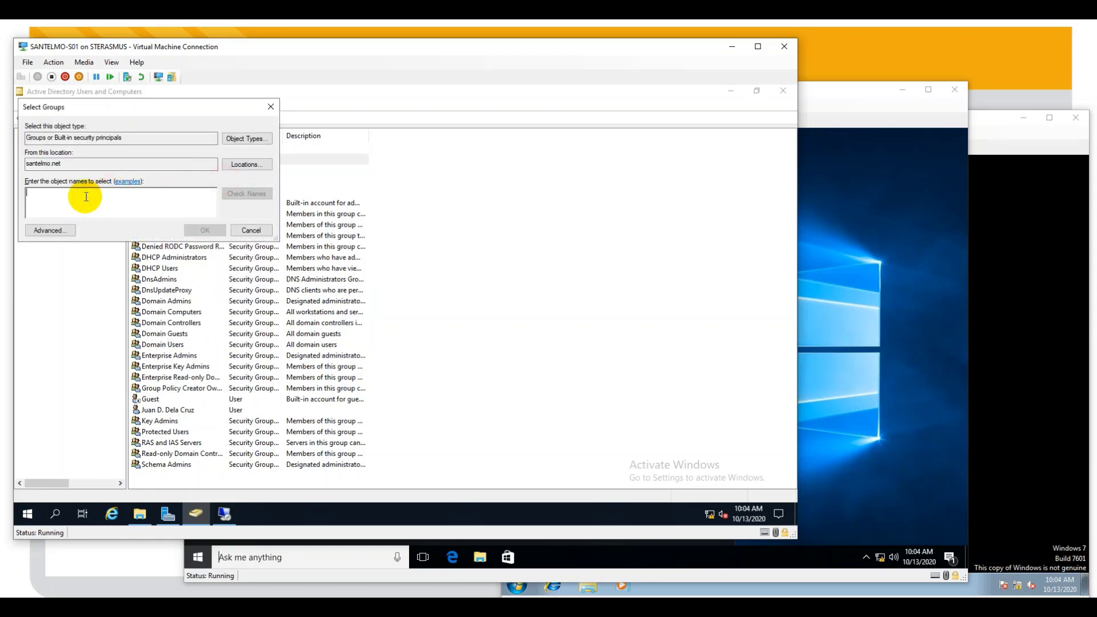
text(Administrators)
click(246, 194)
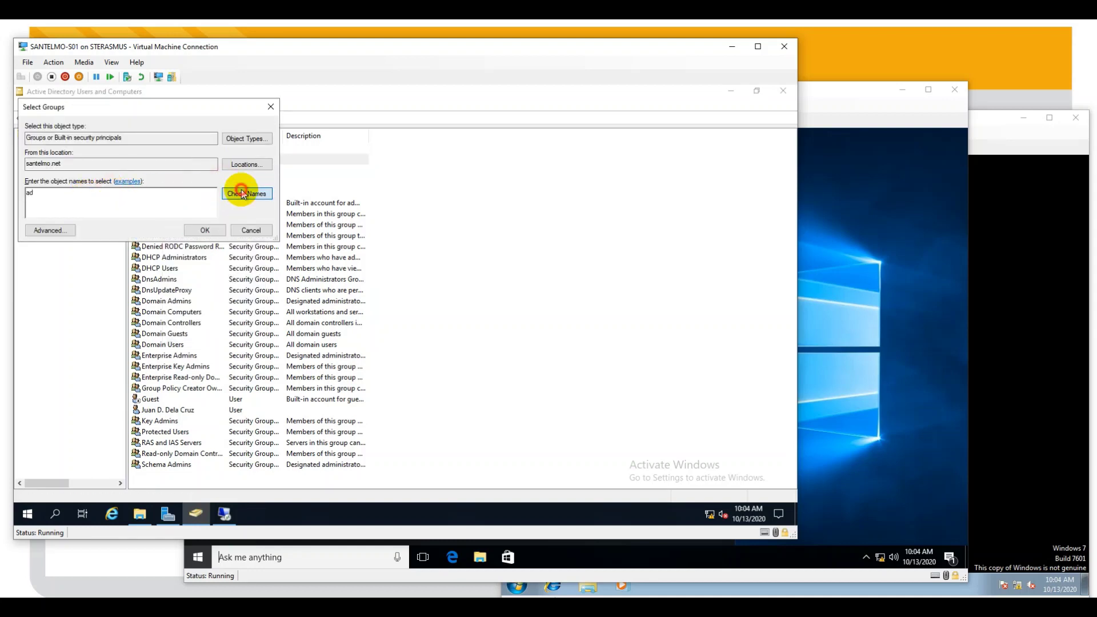
click(194, 230)
click(485, 337)
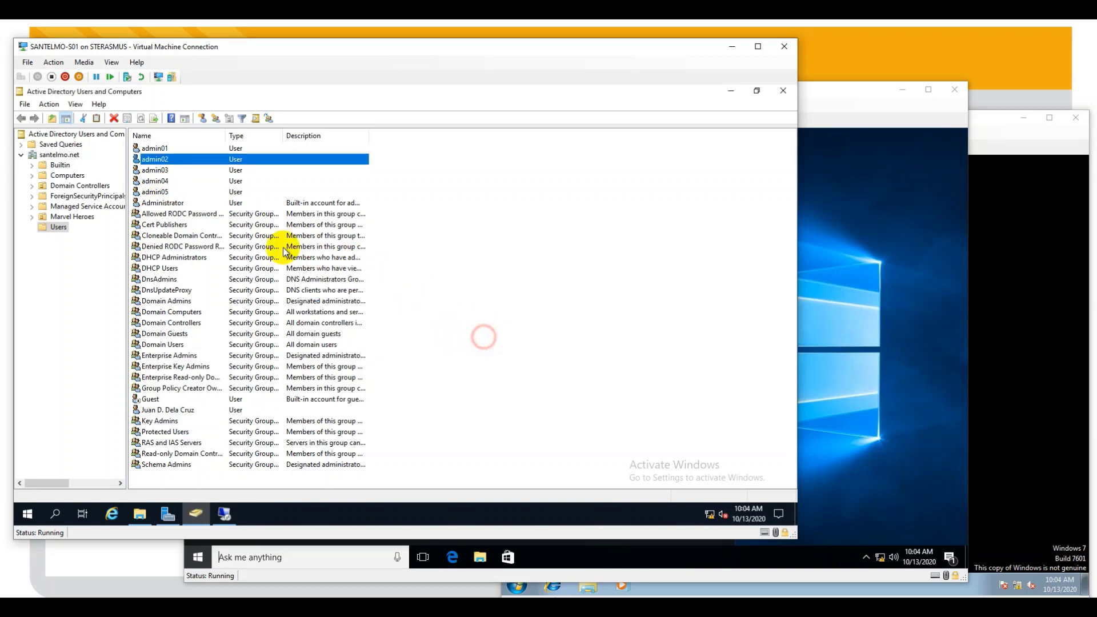
- Add admin03 to the Administrators group and dismiss the success message
right_click(161, 170)
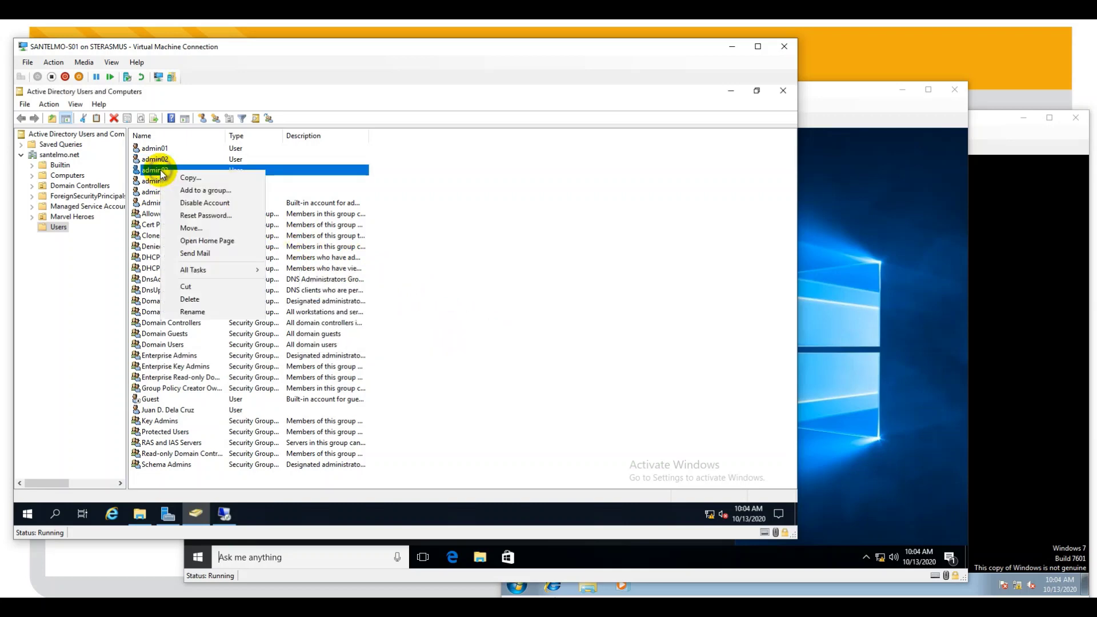
click(221, 190)
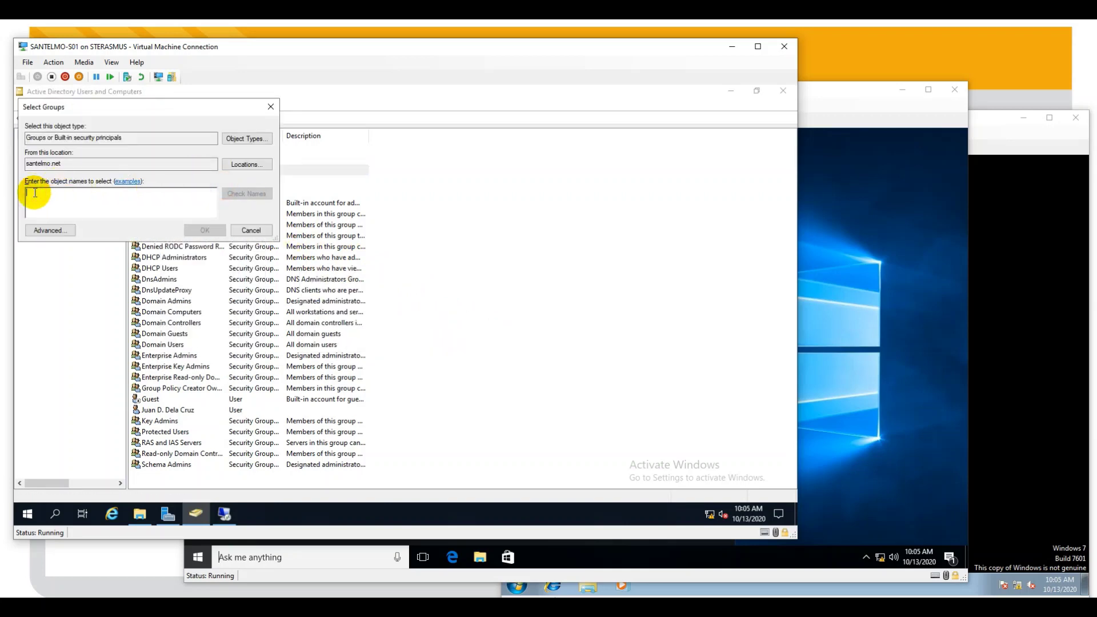
text(Administrators)
click(246, 193)
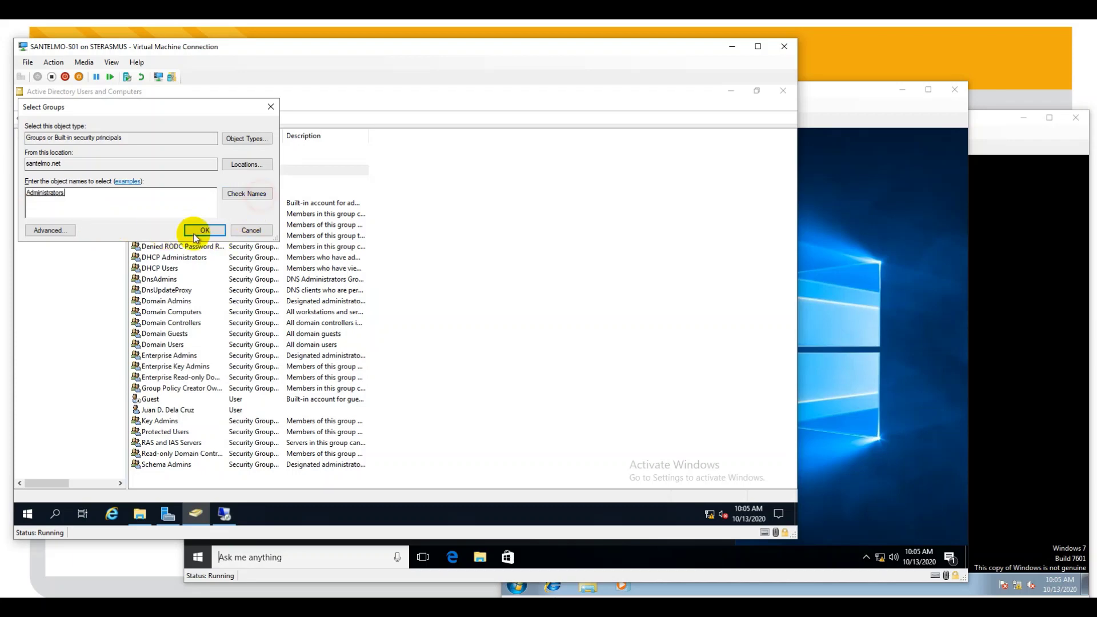
click(203, 231)
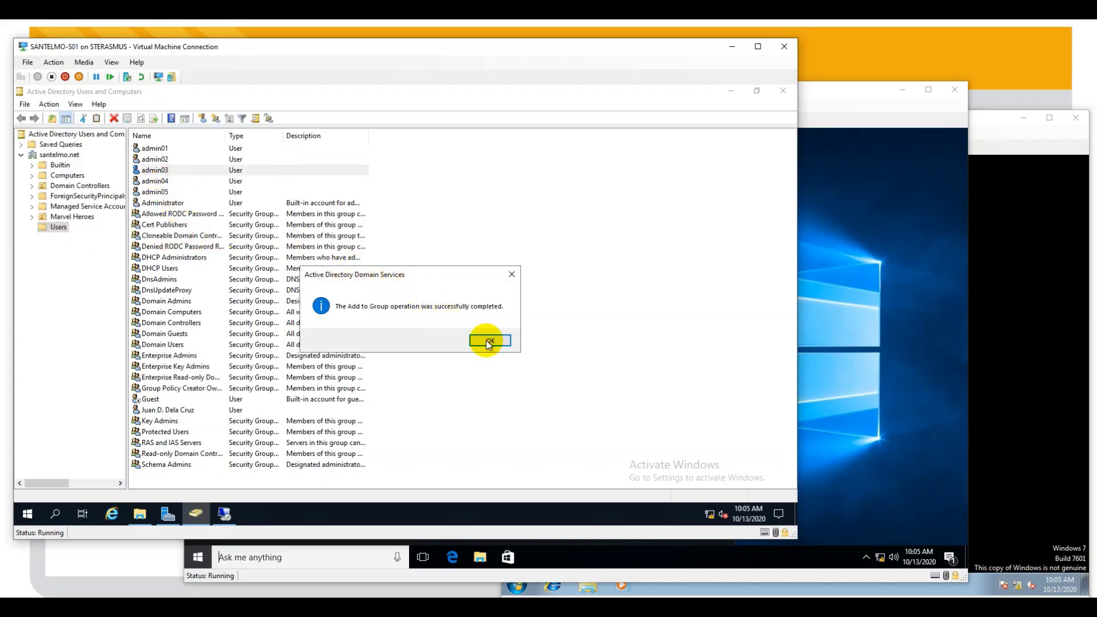
click(488, 342)
- Add admin04 to Administrators, resolving 'ad' with Check Names, and dismiss the confirmation
right_click(159, 182)
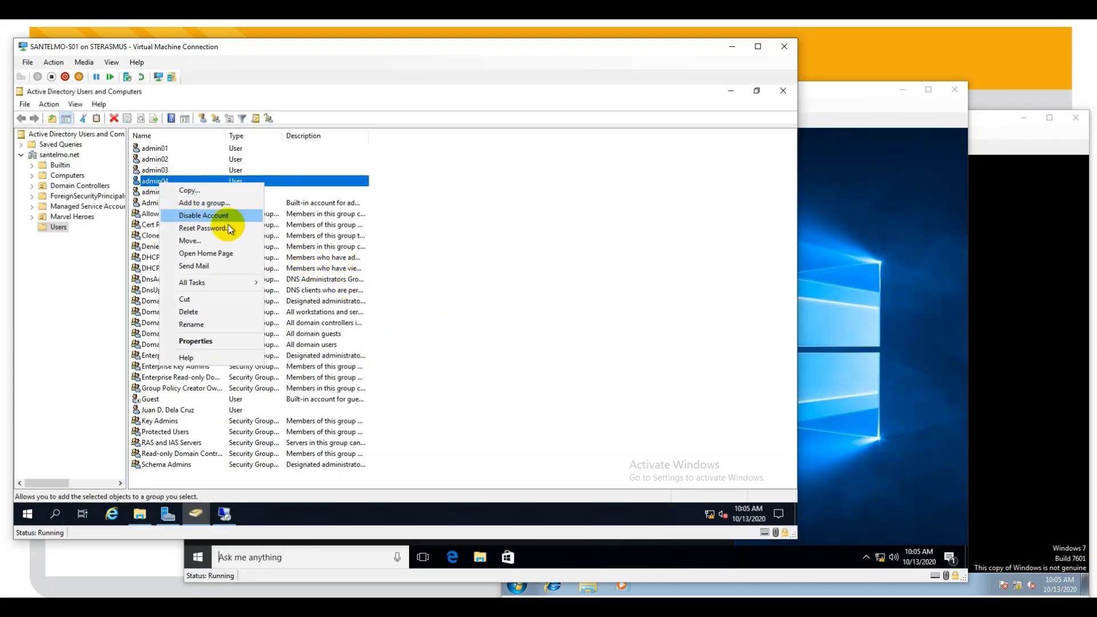
click(208, 203)
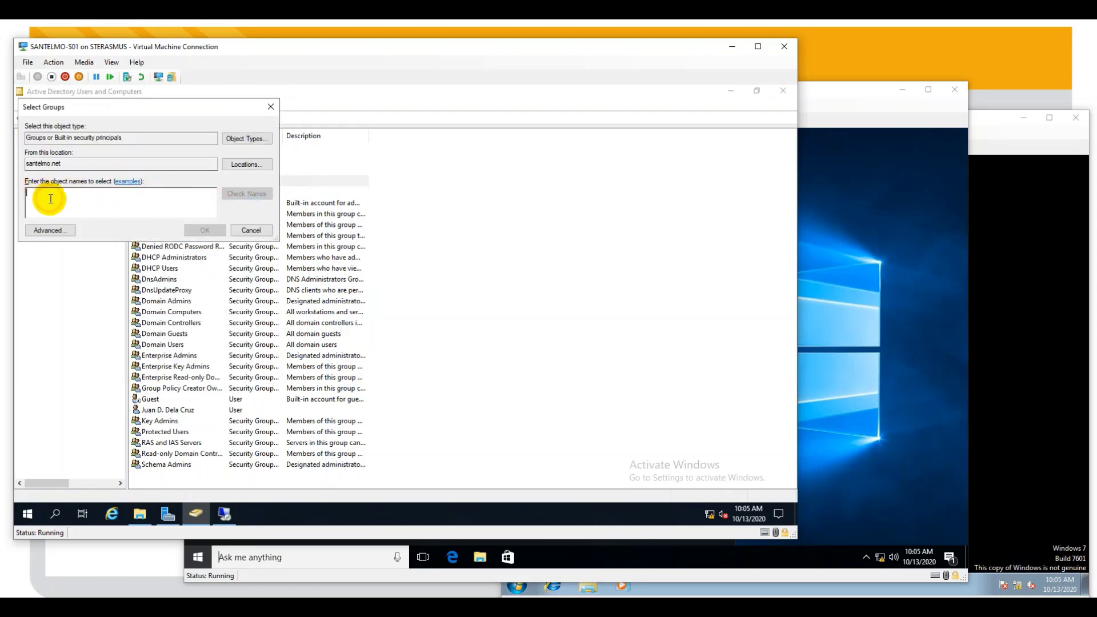
text(ad)
click(259, 195)
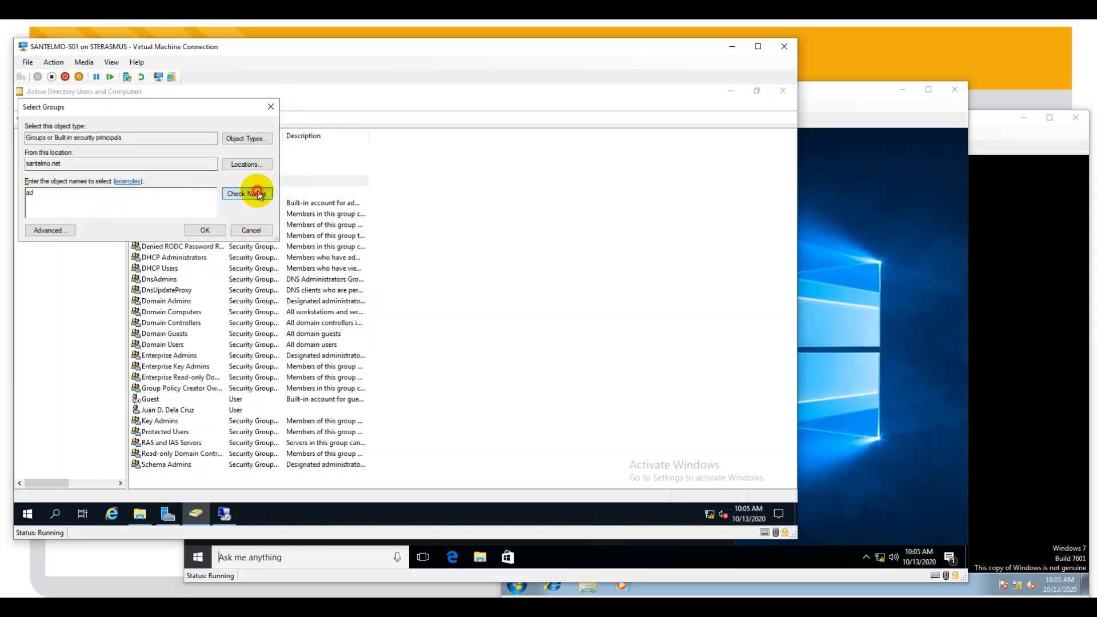
click(195, 231)
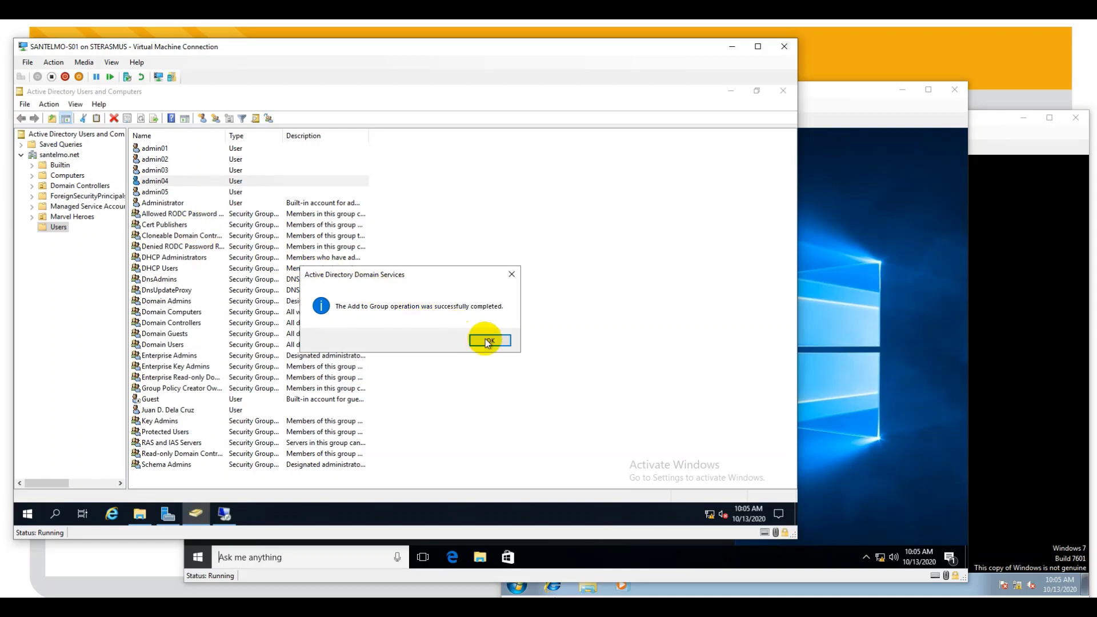
click(485, 338)
- Add admin05 to the Administrators group
right_click(163, 192)
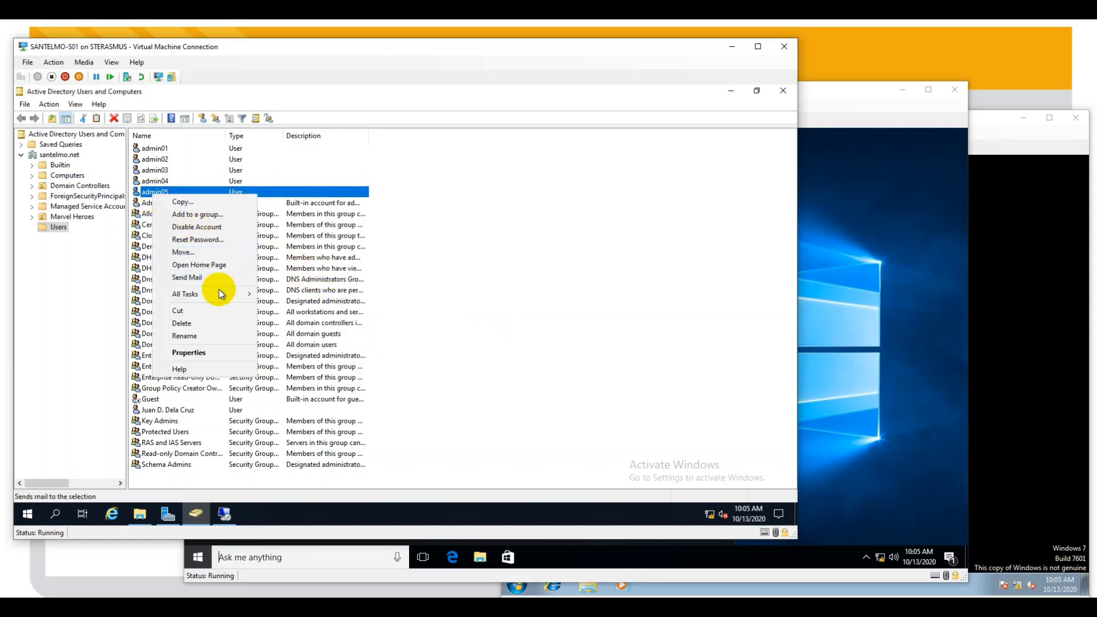
click(200, 214)
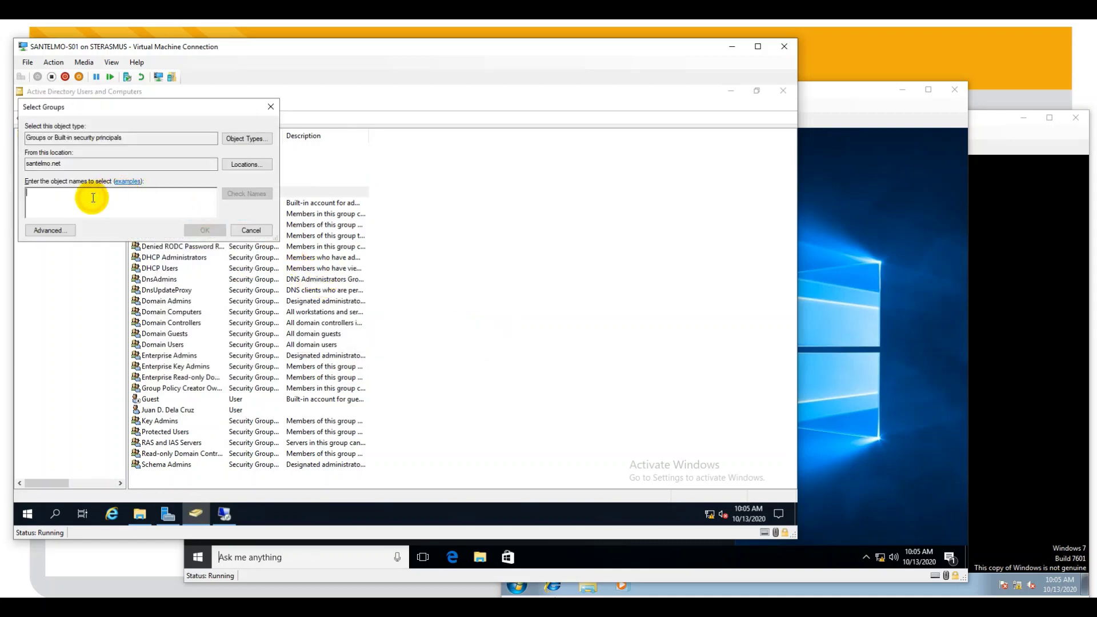
text(Administrators)
click(252, 193)
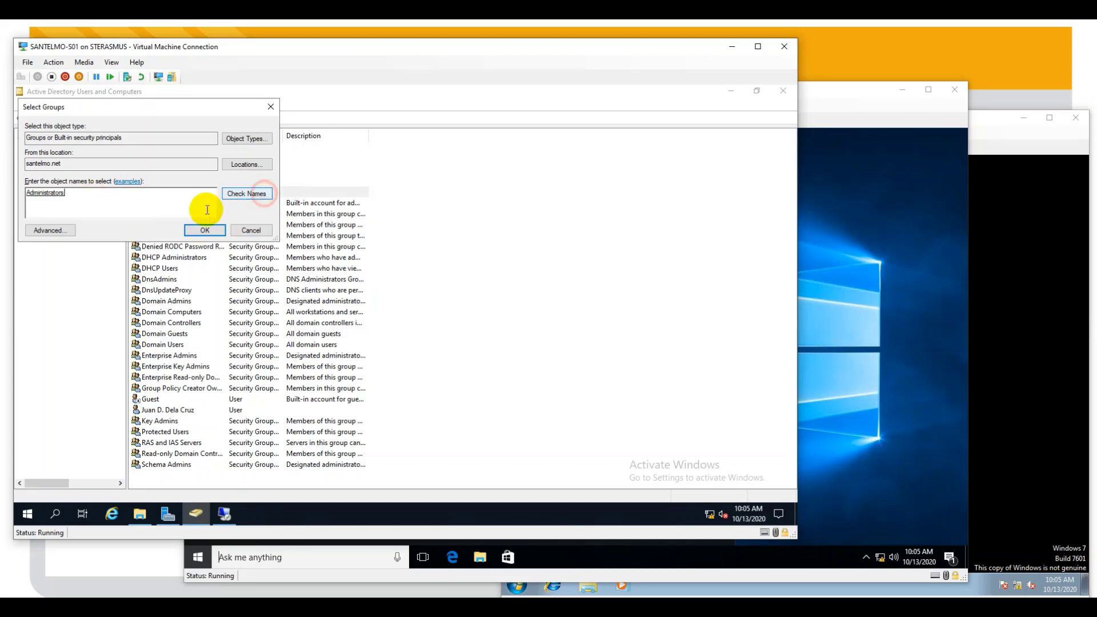
click(205, 229)
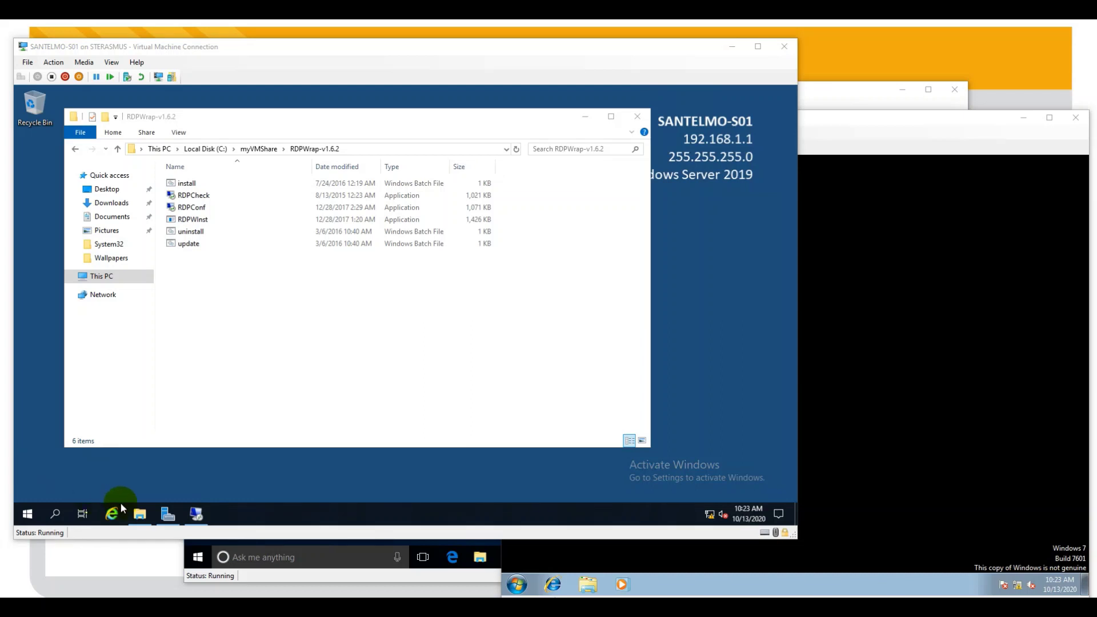
- Run RDPConf as administrator to review RDP Wrapper status, then switch to the SANTELMO-C01 VM
click(194, 206)
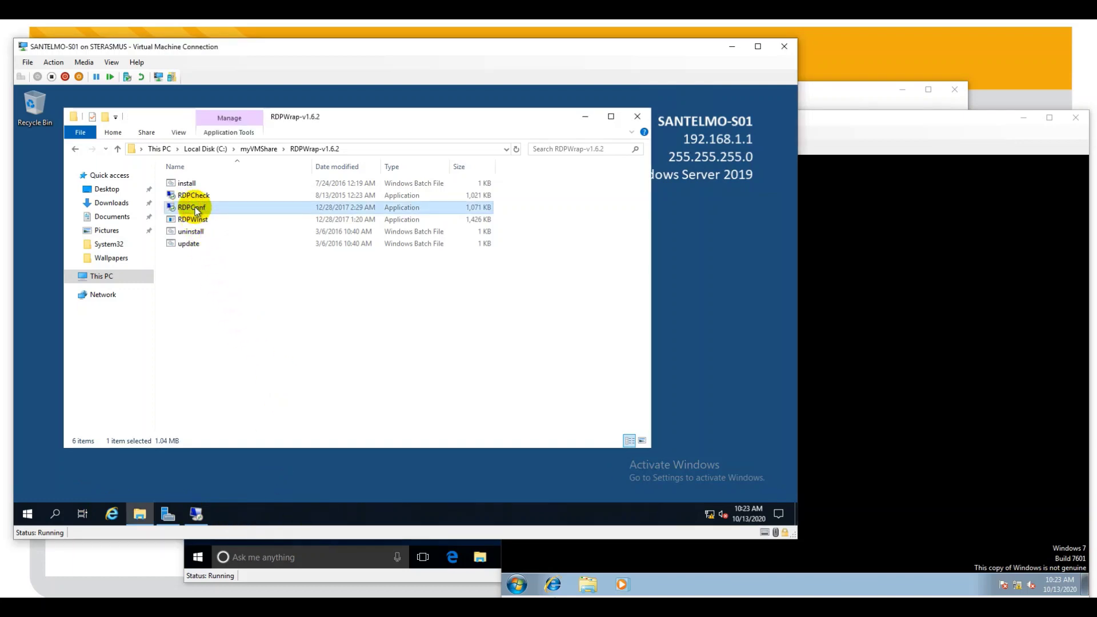
right_click(195, 208)
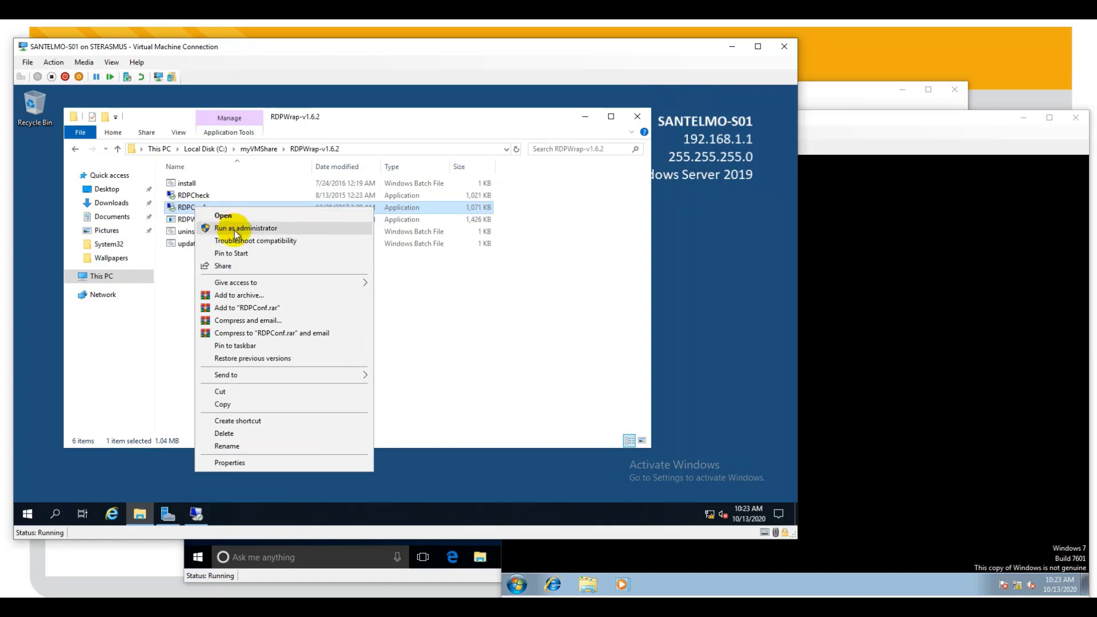
click(234, 228)
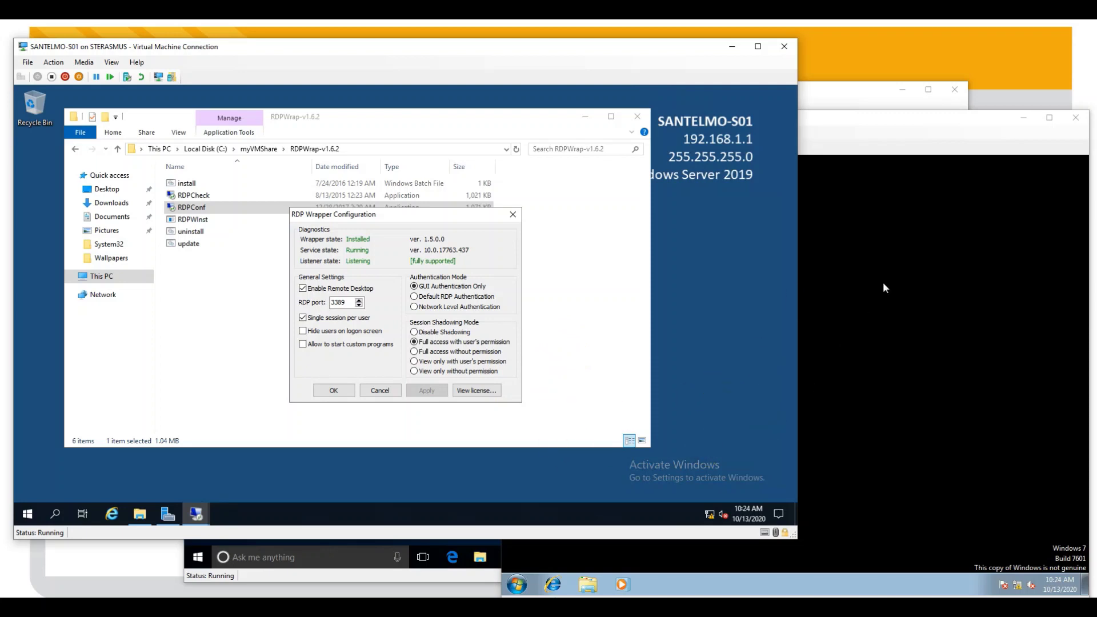
click(861, 97)
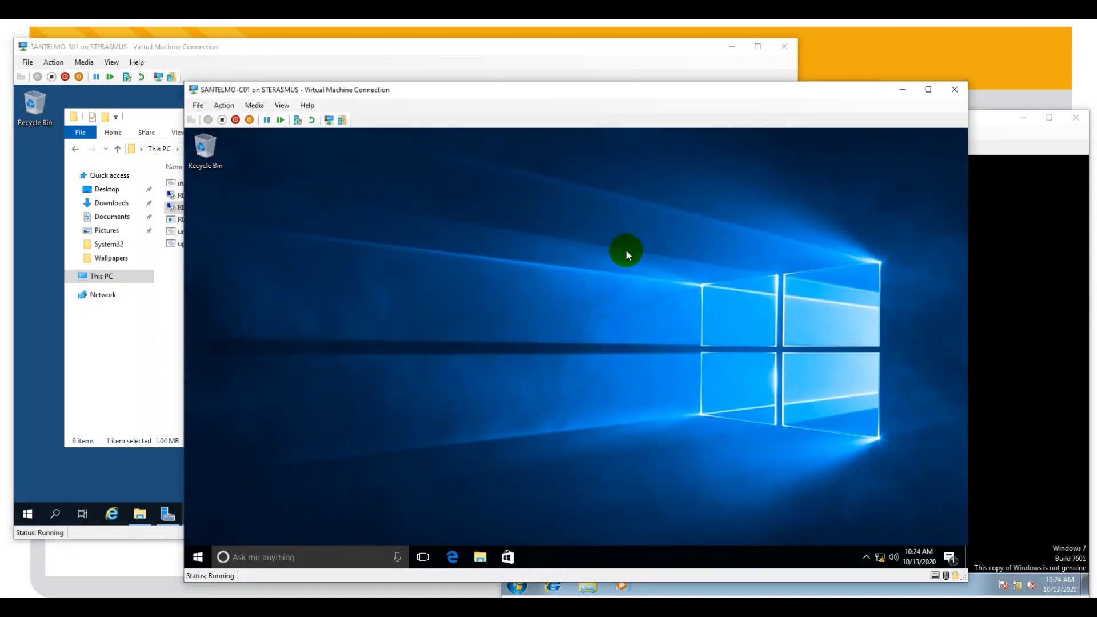
- Open Remote Desktop Connection and connect to santelmo.net with user name SANTELMO\admin01
click(196, 558)
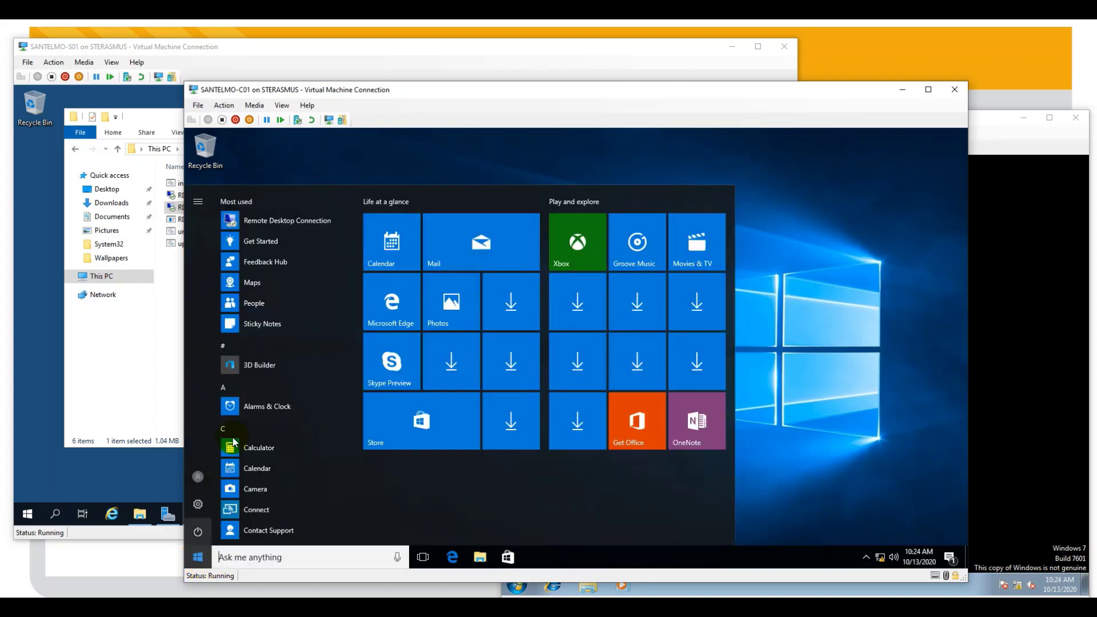
click(278, 221)
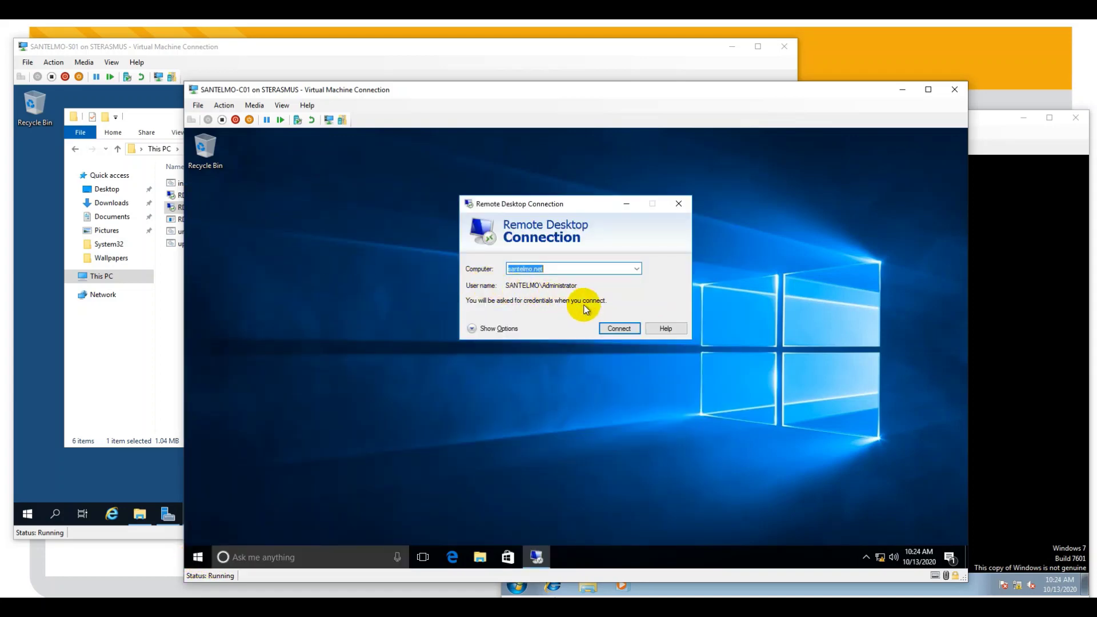
click(485, 328)
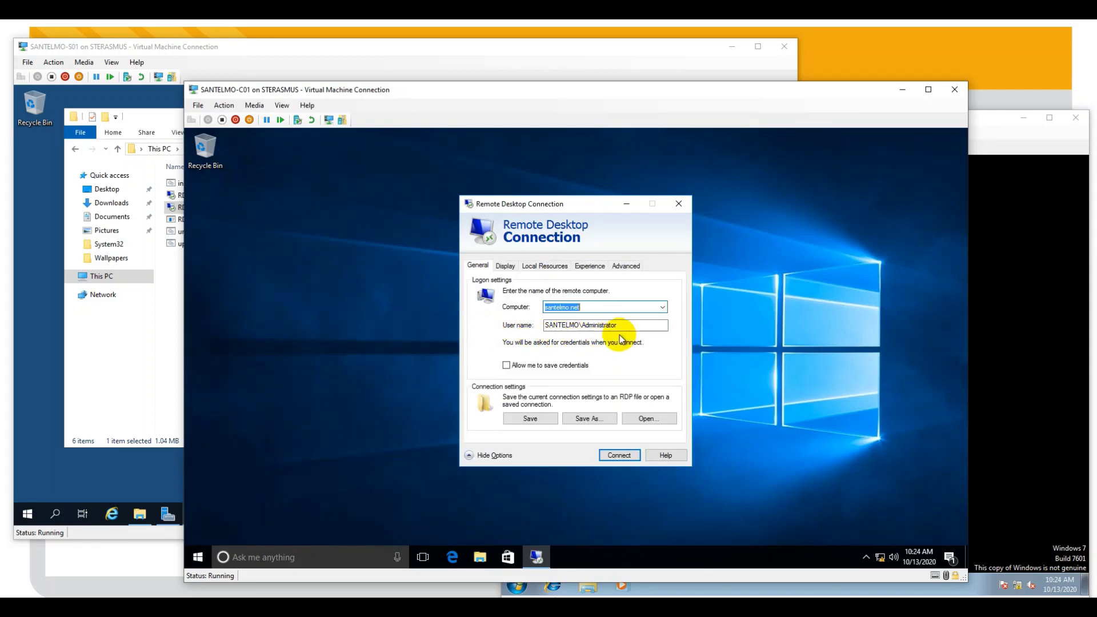
drag(631, 326, 593, 325)
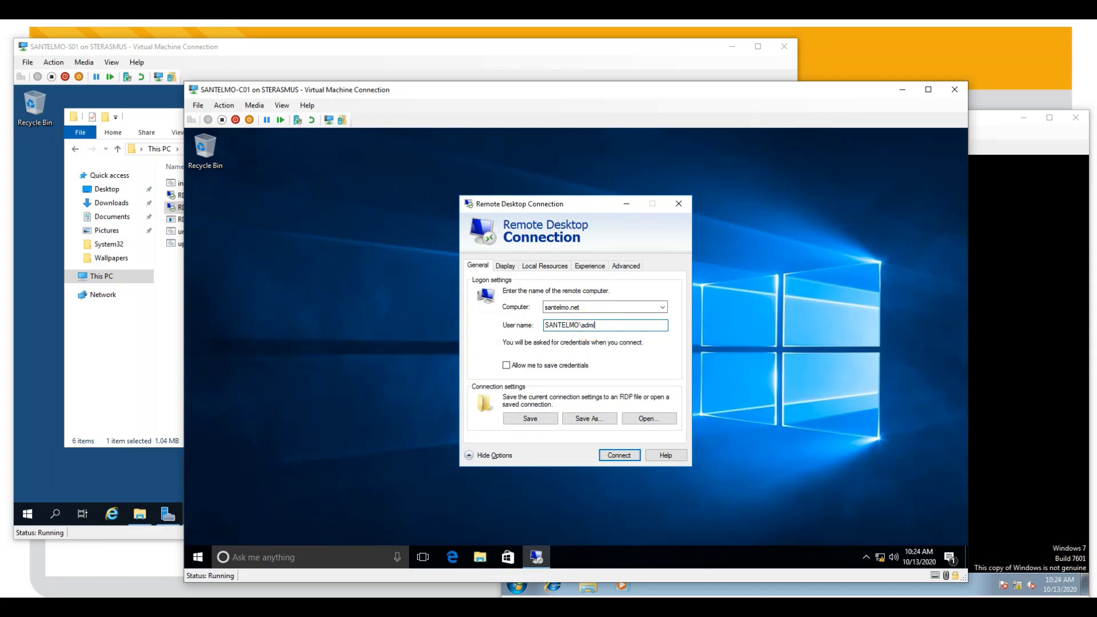
text(01)
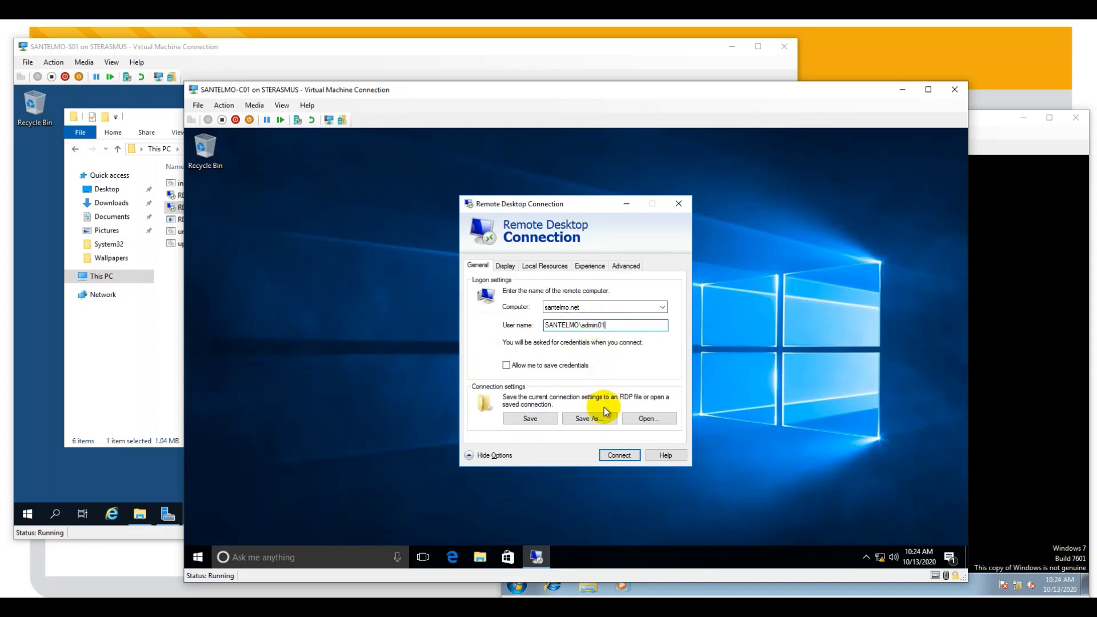
click(621, 458)
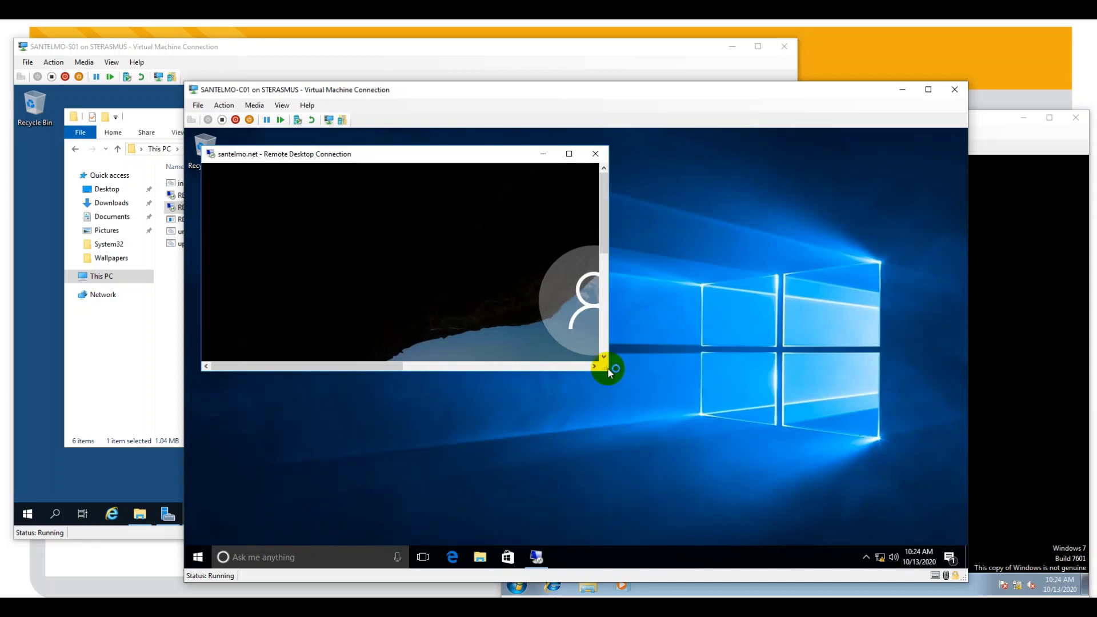
- Sign in to the admin01 session with its password and shrink the session window
drag(608, 368, 763, 496)
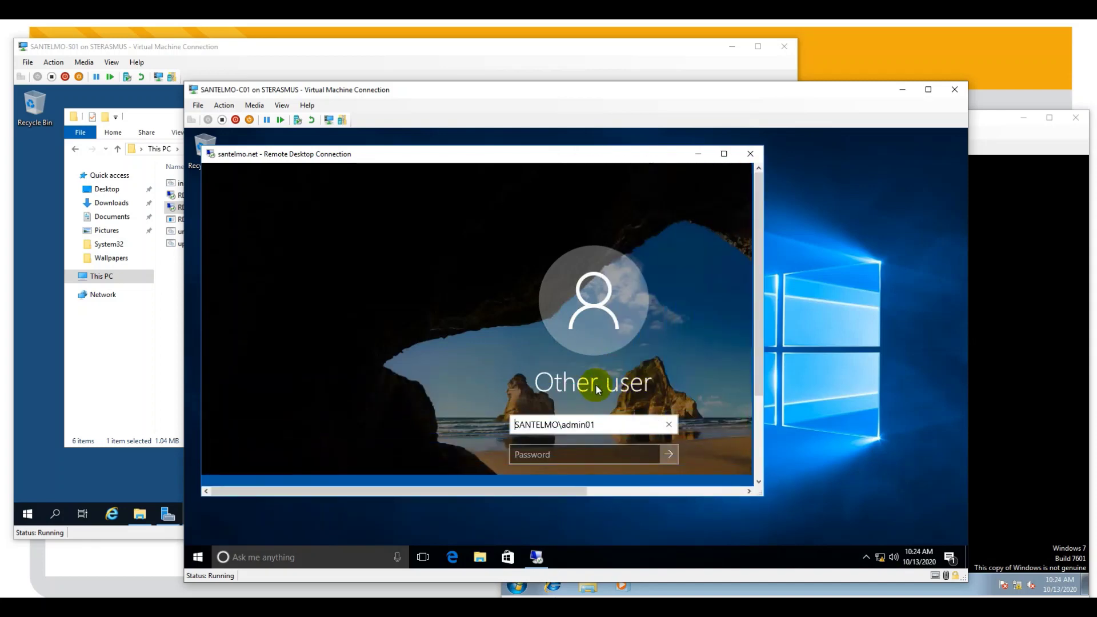
click(562, 453)
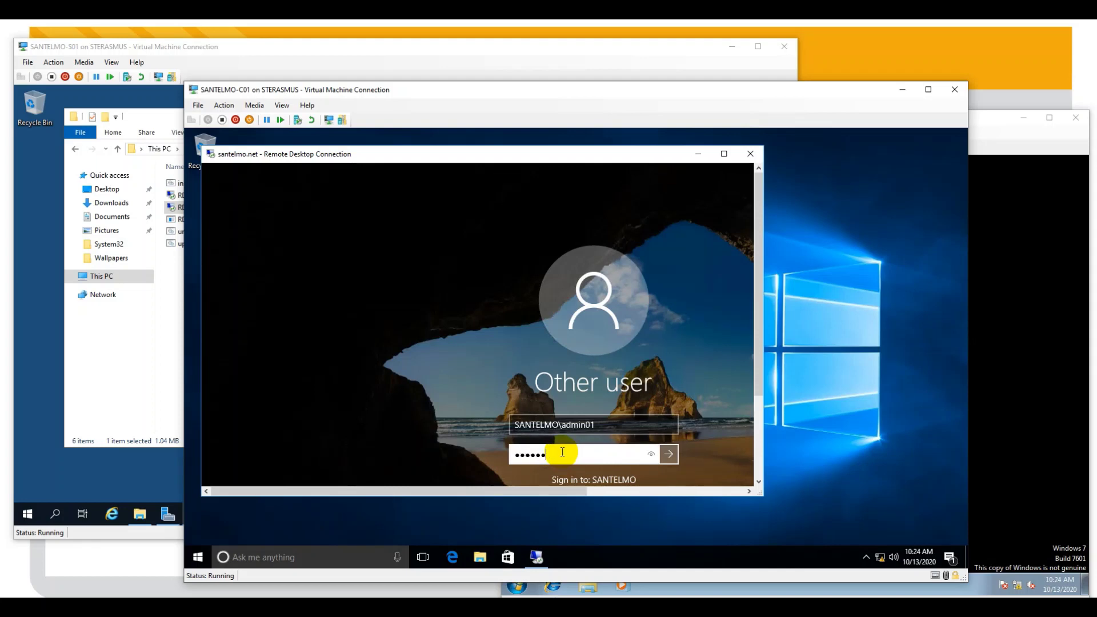
click(668, 454)
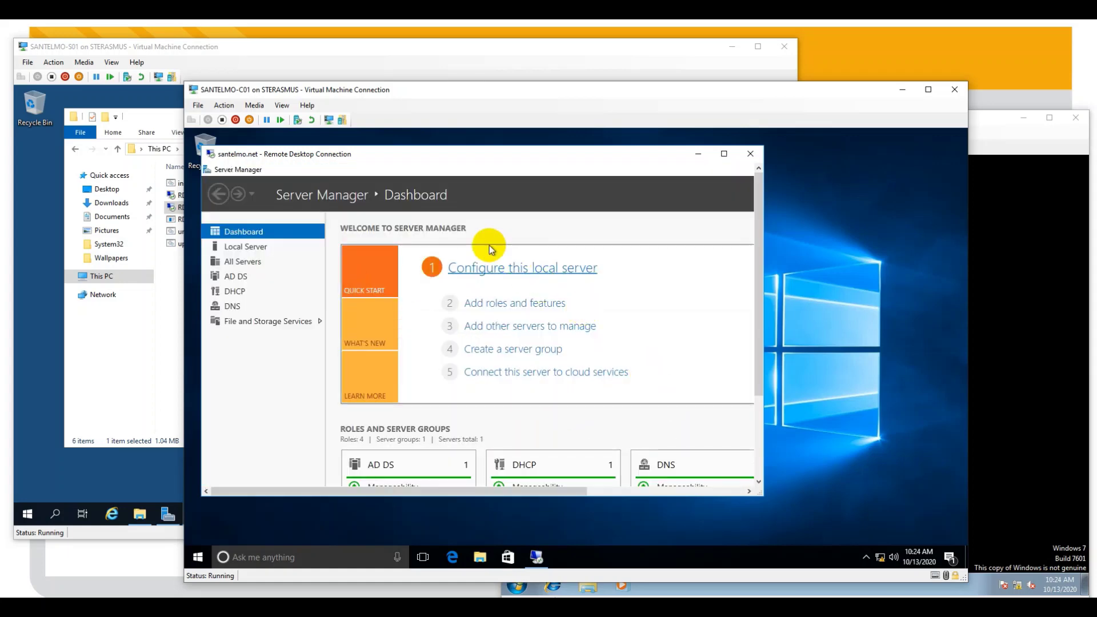
drag(759, 501, 578, 322)
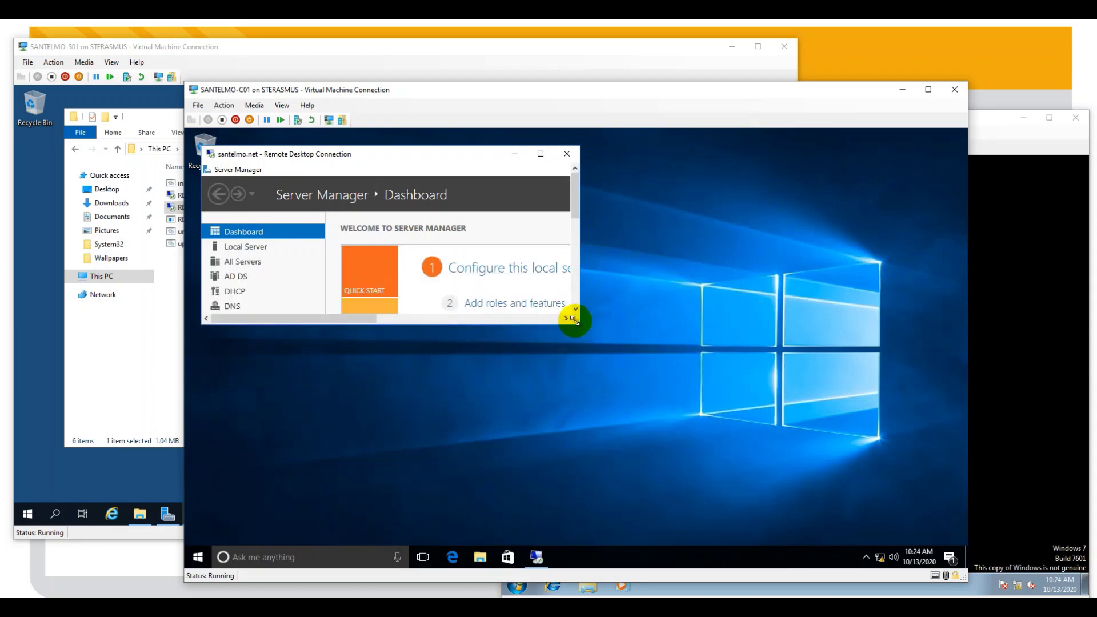
click(197, 557)
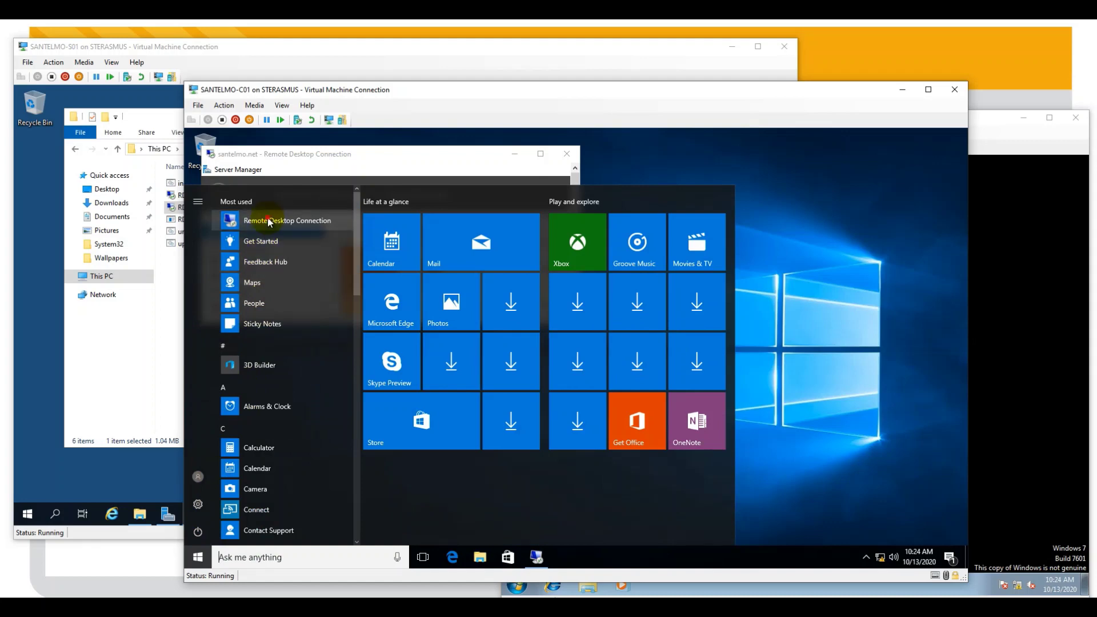
- Open a new Remote Desktop Connection and connect to santelmo.net as SANTELMO\admin02
click(268, 219)
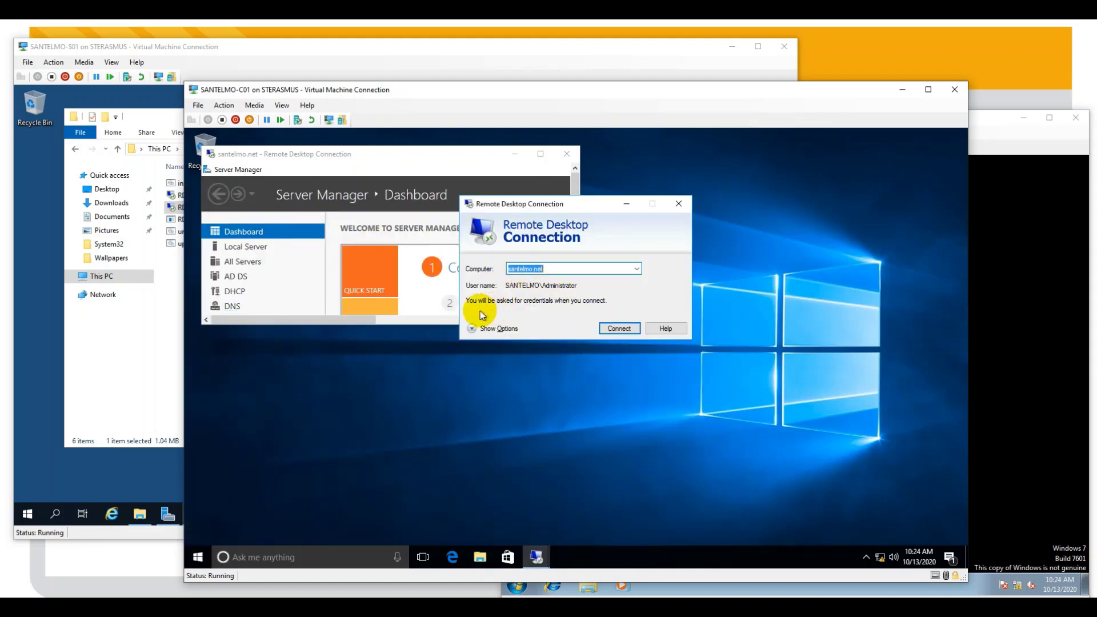
click(470, 327)
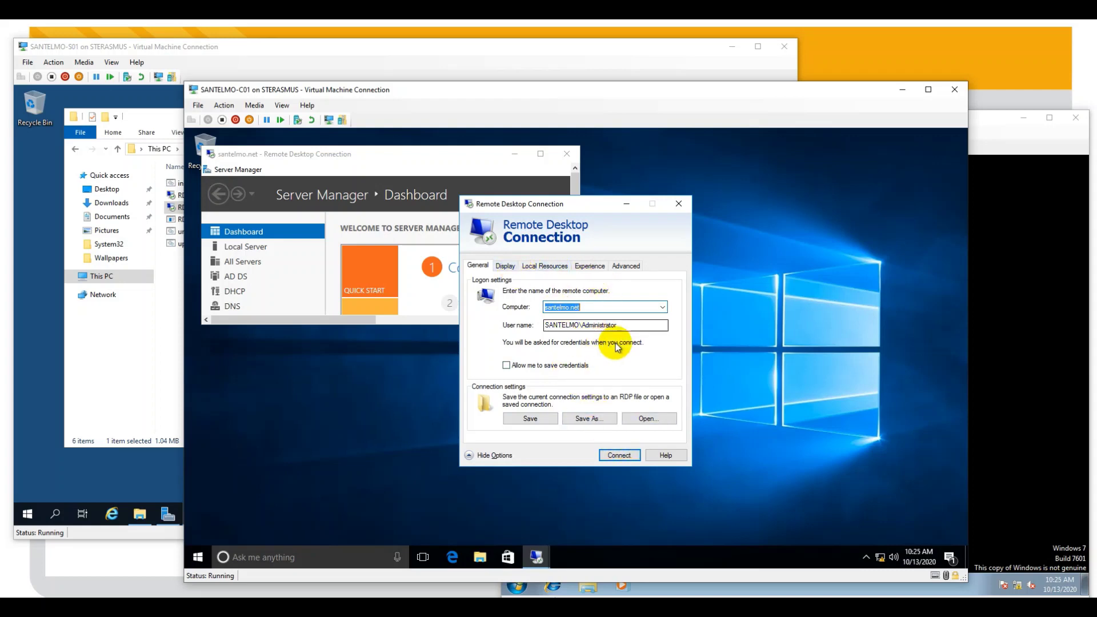
click(632, 327)
double_click(633, 327)
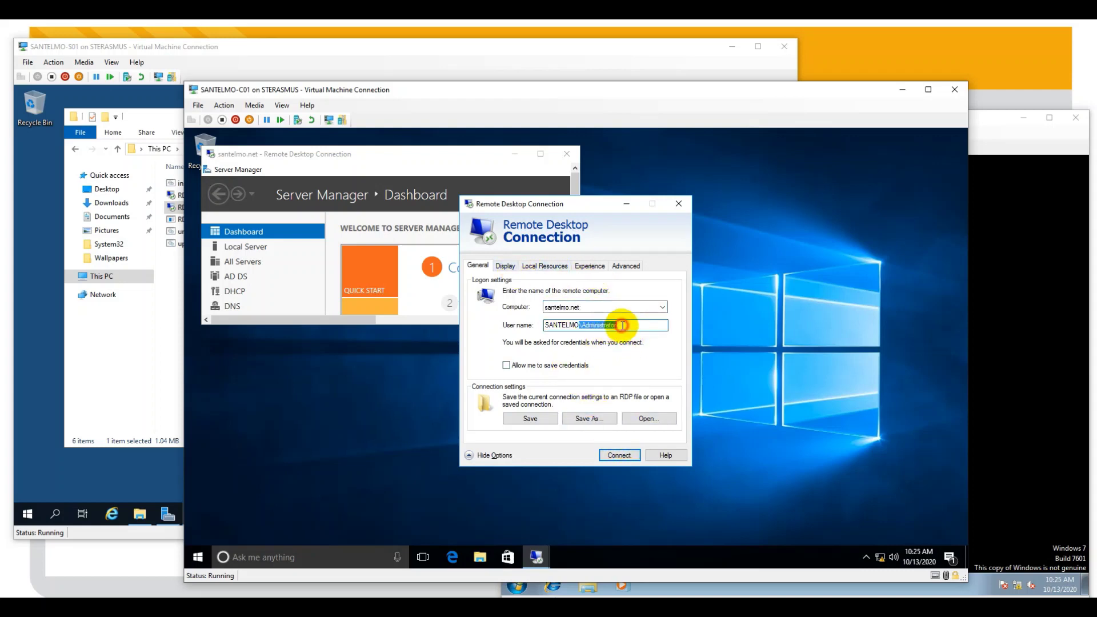
drag(618, 325, 589, 330)
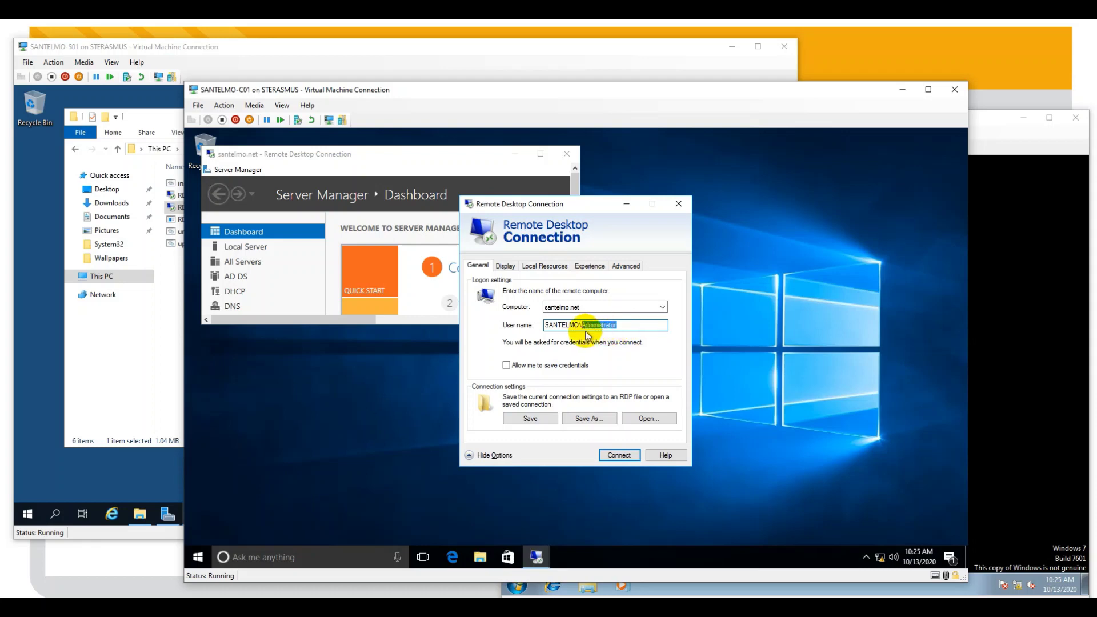
text(a)
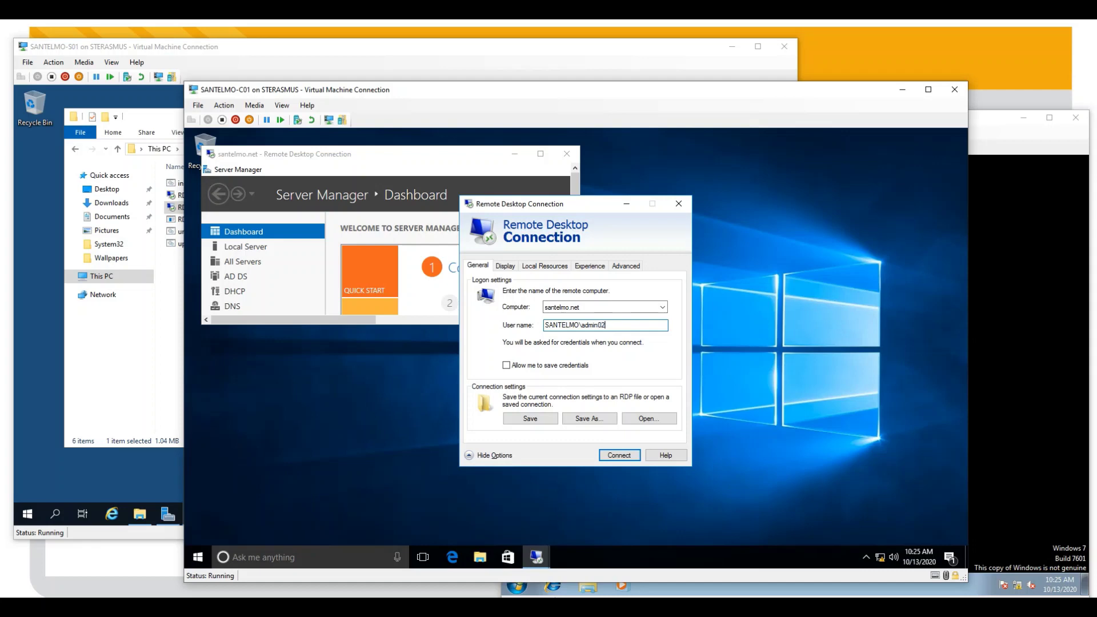
text(dmin02)
click(619, 455)
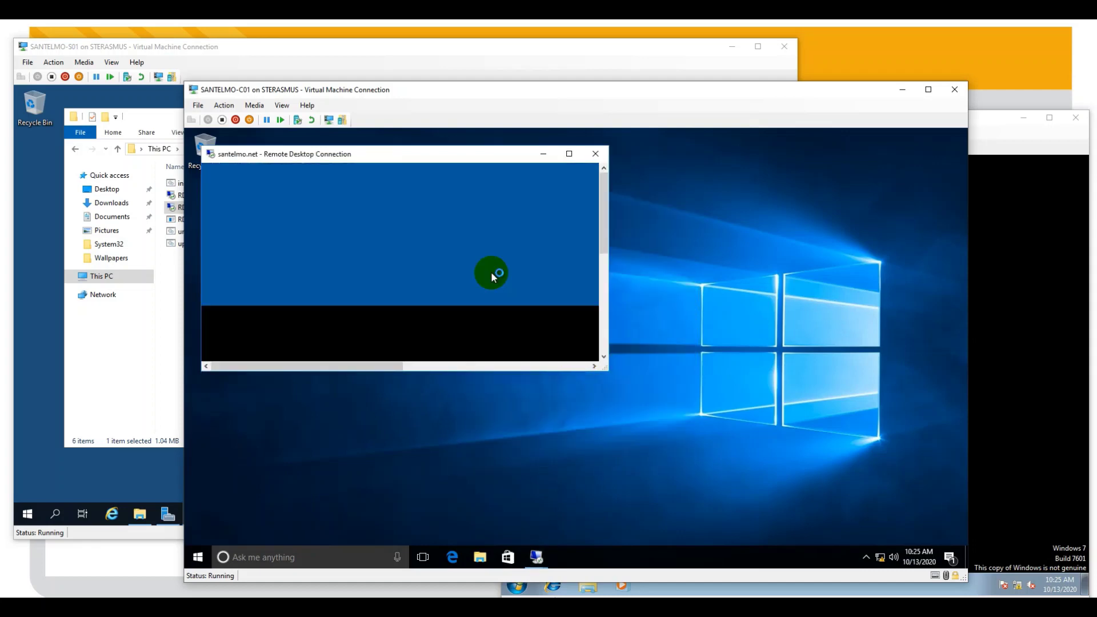
- Sign in to the admin02 session with the account password and place it beside the first session
drag(391, 158, 414, 261)
drag(639, 483, 743, 513)
drag(742, 301, 731, 371)
click(614, 410)
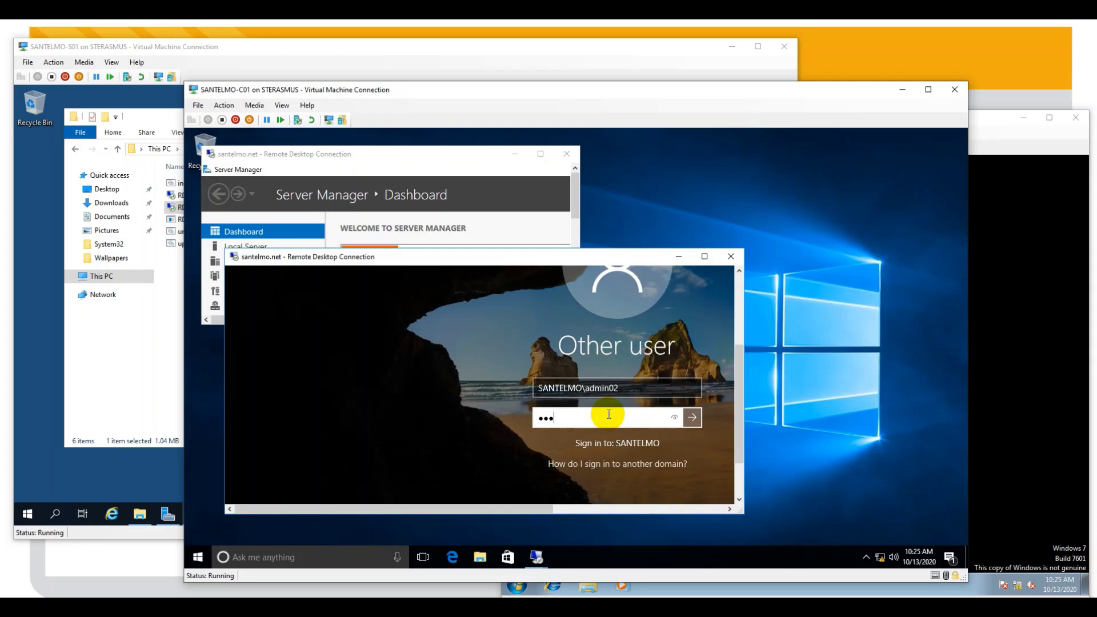
text(Pa$$w0rd)
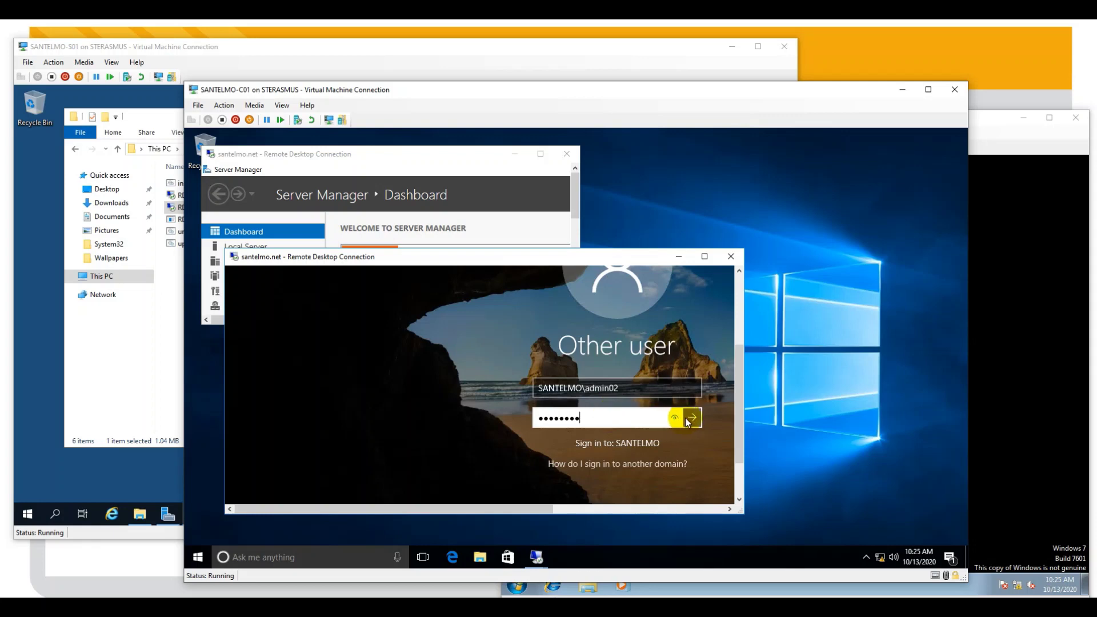
click(691, 417)
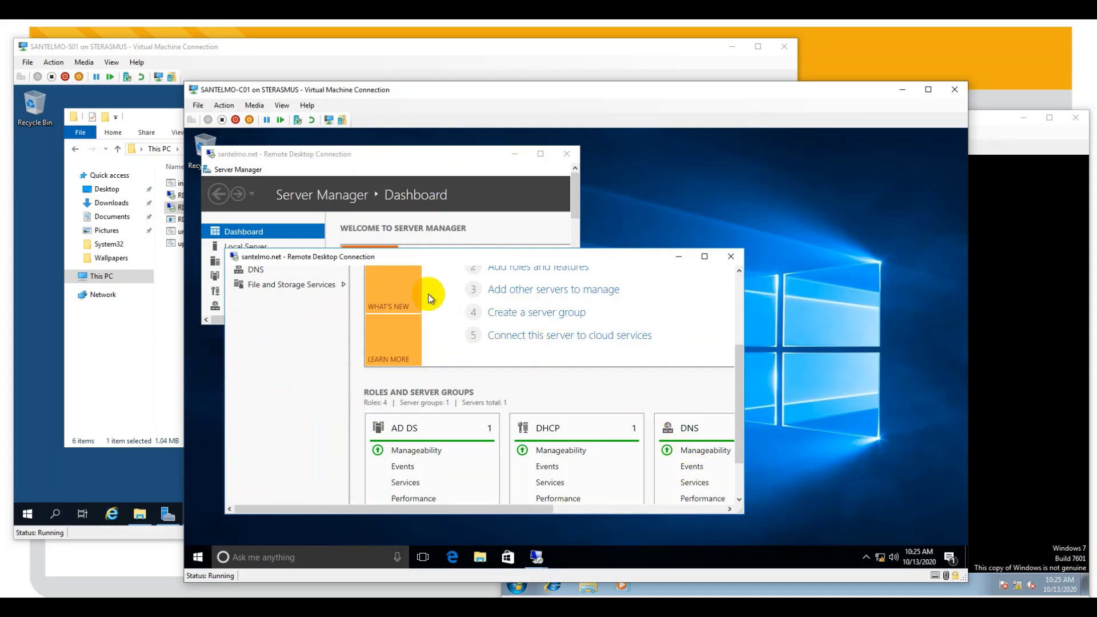
drag(387, 259, 377, 197)
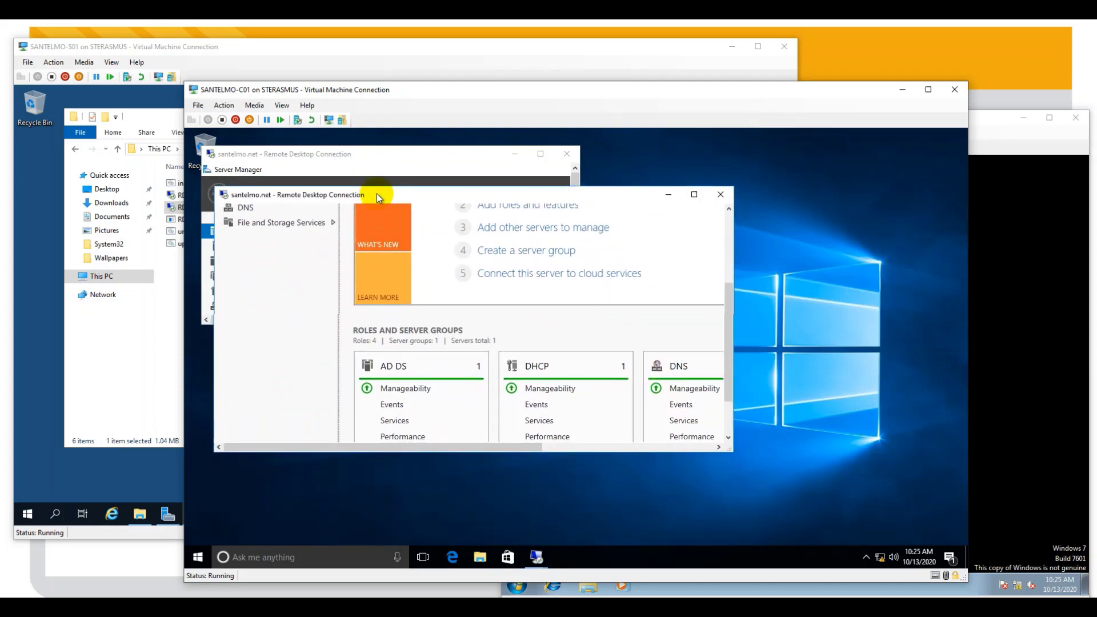
- Open another Remote Desktop Connection and connect to santelmo.net as SANTELMO\admin03
click(202, 556)
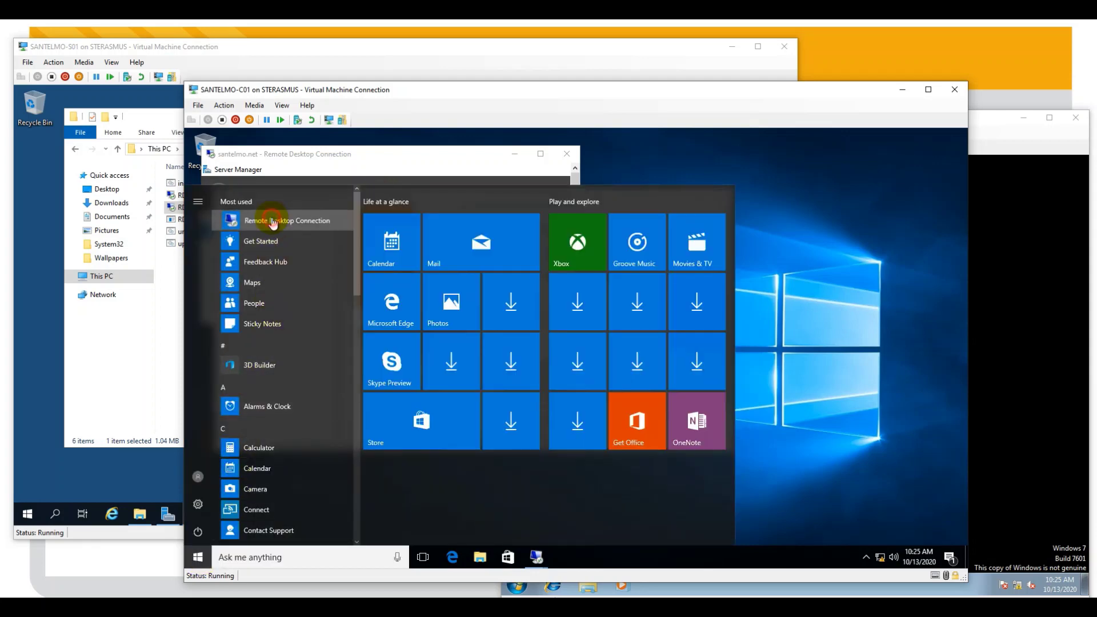
click(272, 218)
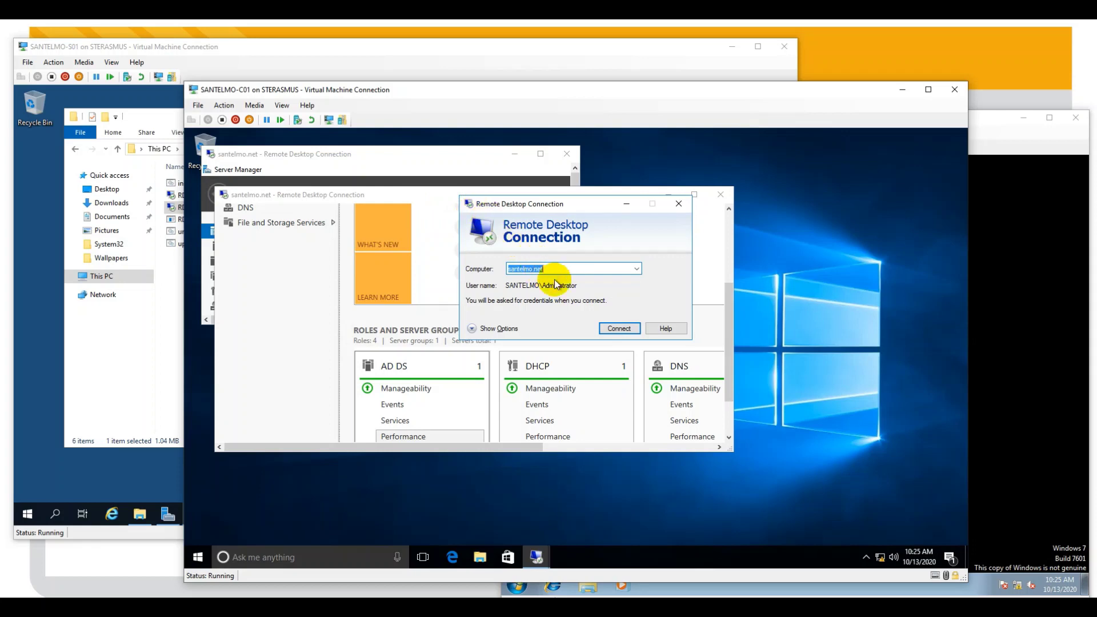
click(480, 330)
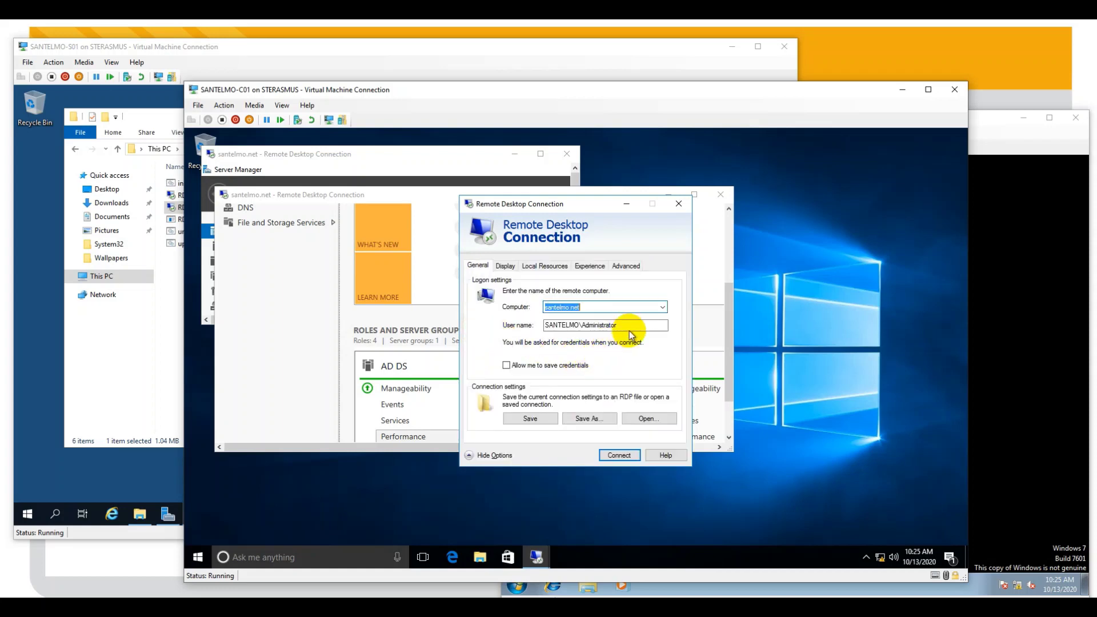
click(629, 329)
mouse_move(607, 330)
mouse_down()
mouse_move(632, 323)
mouse_move(591, 331)
mouse_up()
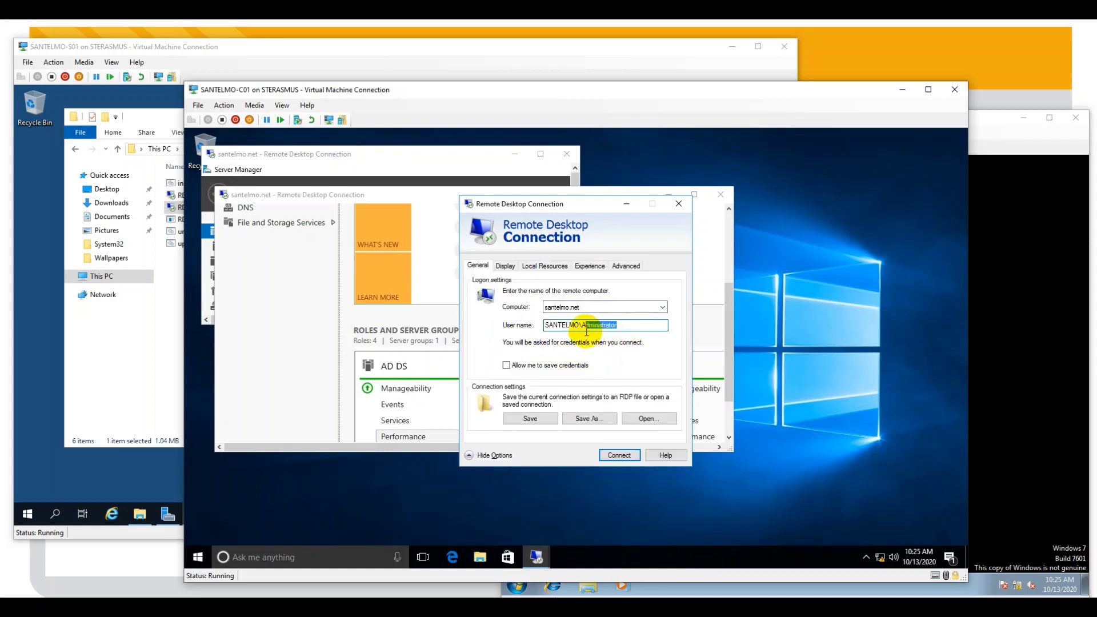
double_click(592, 328)
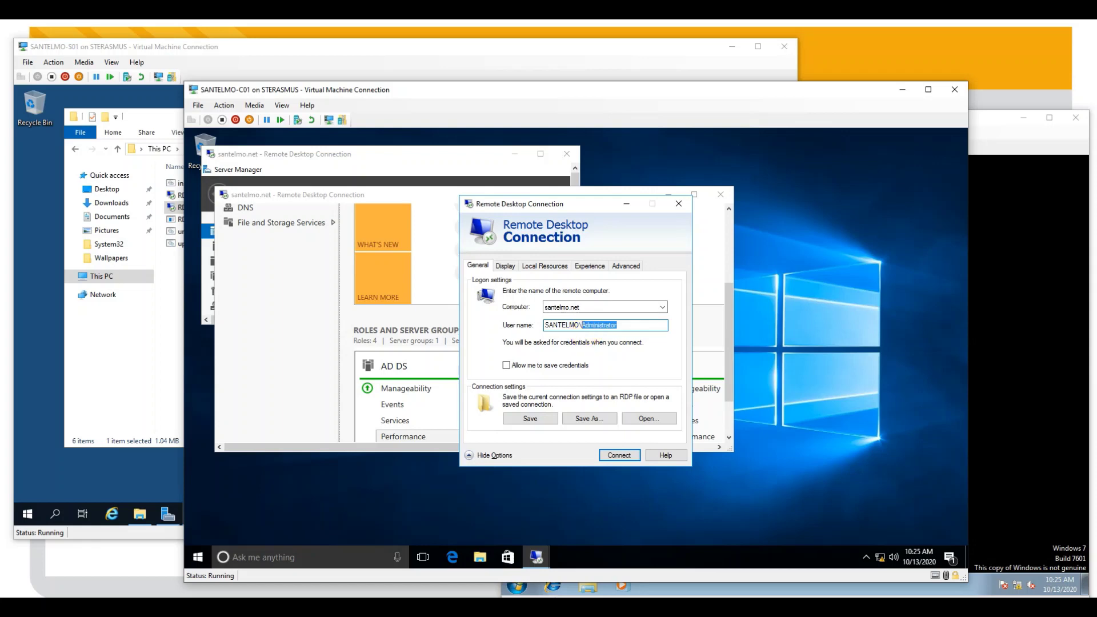
text(admin03)
click(630, 455)
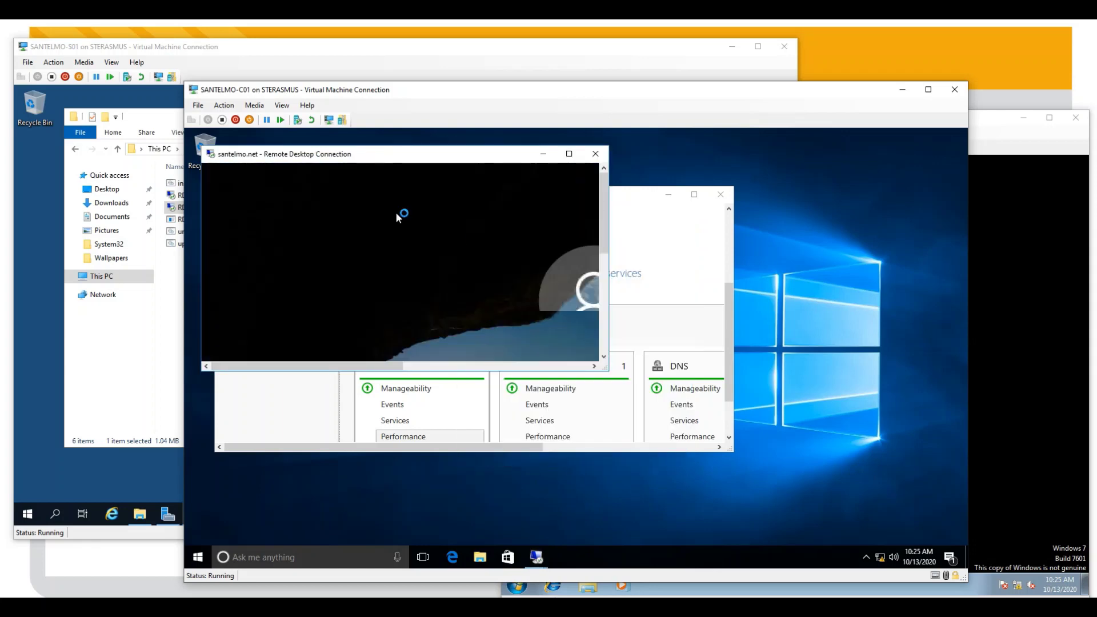
- Sign in to the admin03 session with its password, then shrink the session window
drag(438, 169, 460, 245)
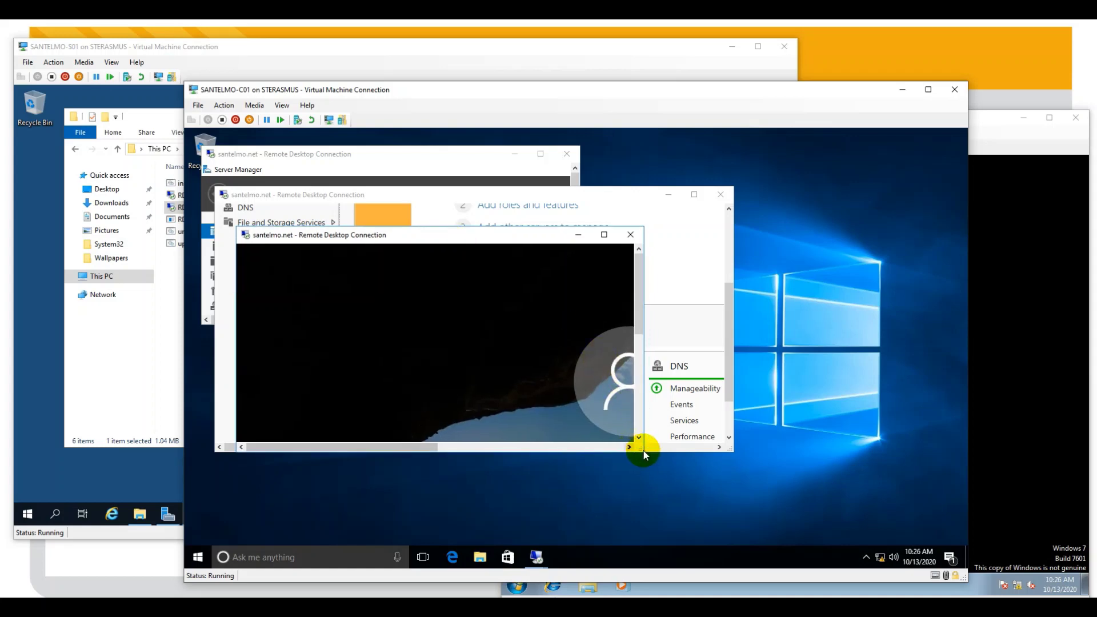
drag(641, 450, 828, 524)
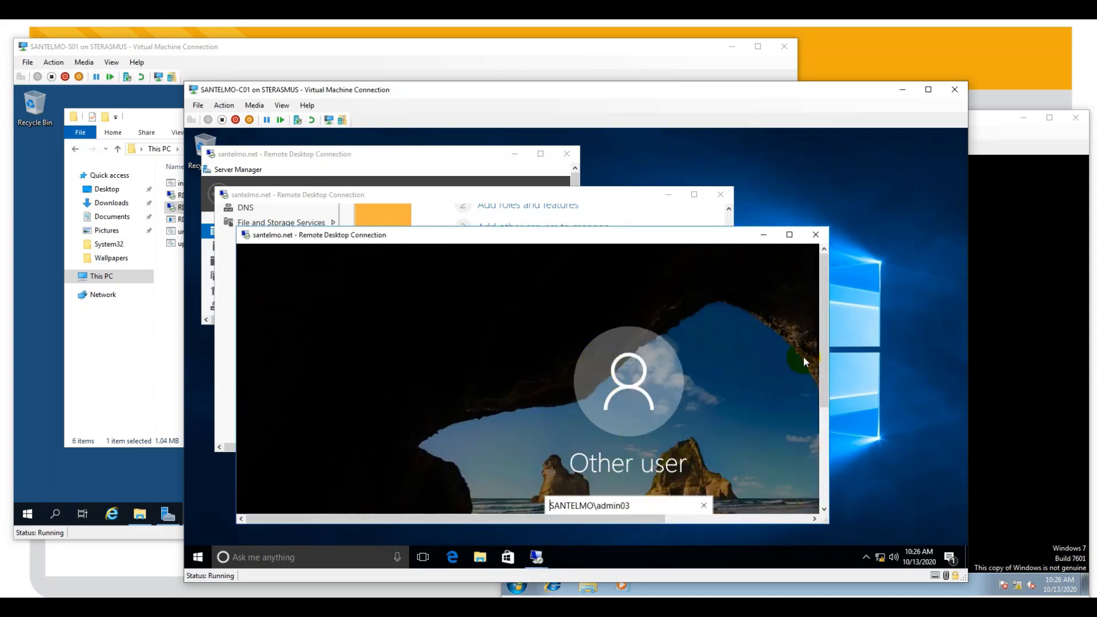
drag(620, 238, 595, 158)
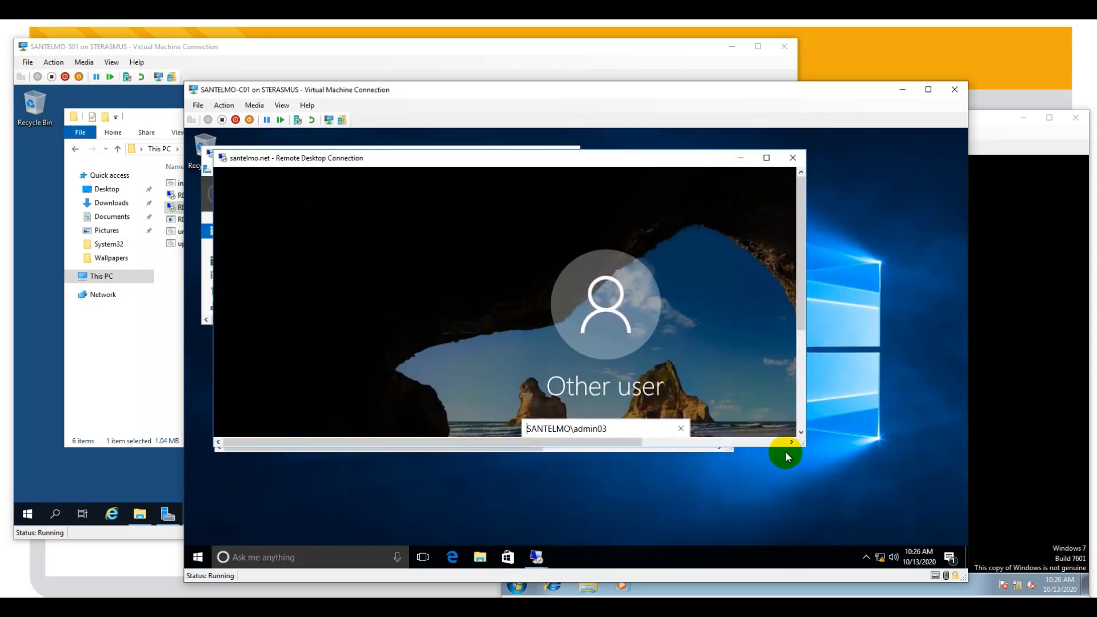
drag(803, 449, 919, 508)
click(619, 462)
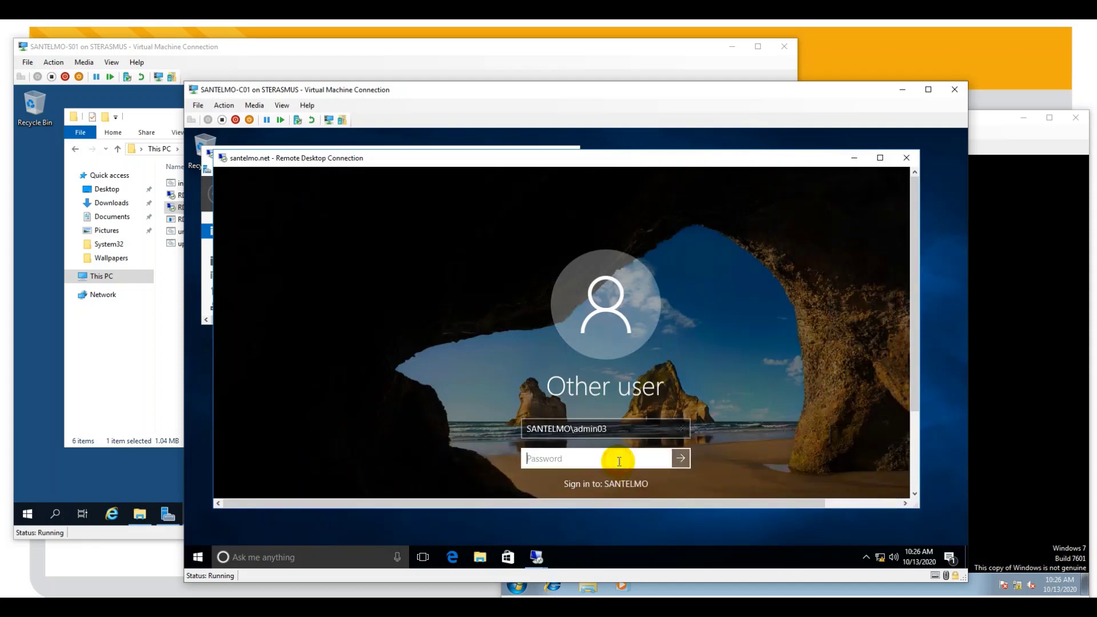
text(••••••••)
click(686, 461)
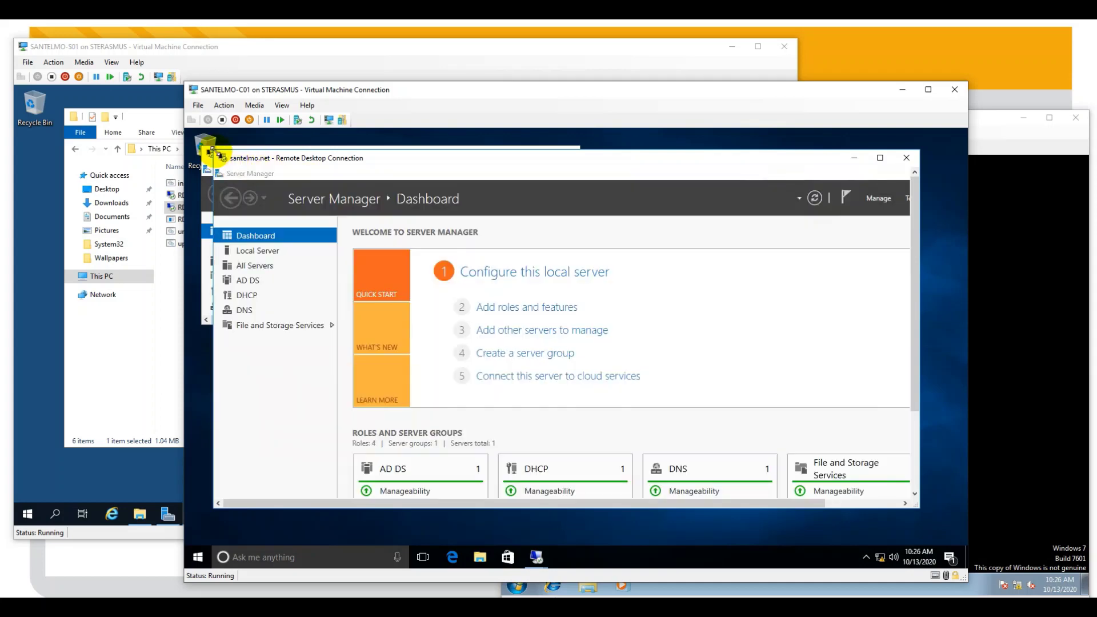
drag(211, 152, 298, 237)
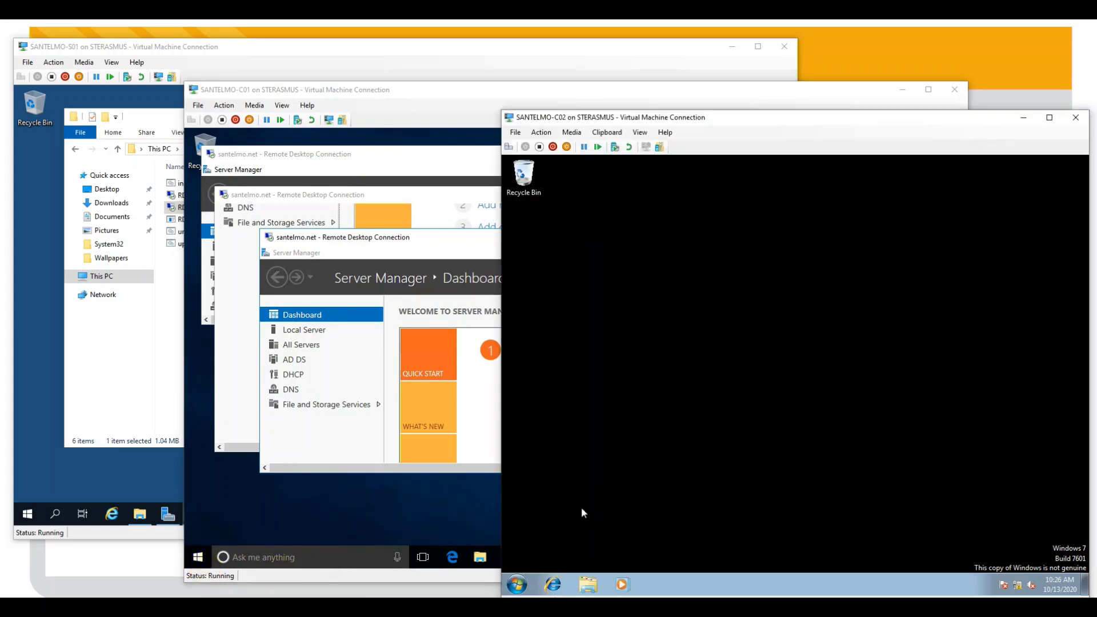
- On Windows 7, open Remote Desktop Connection and connect to santelmo.net as admin04
click(518, 583)
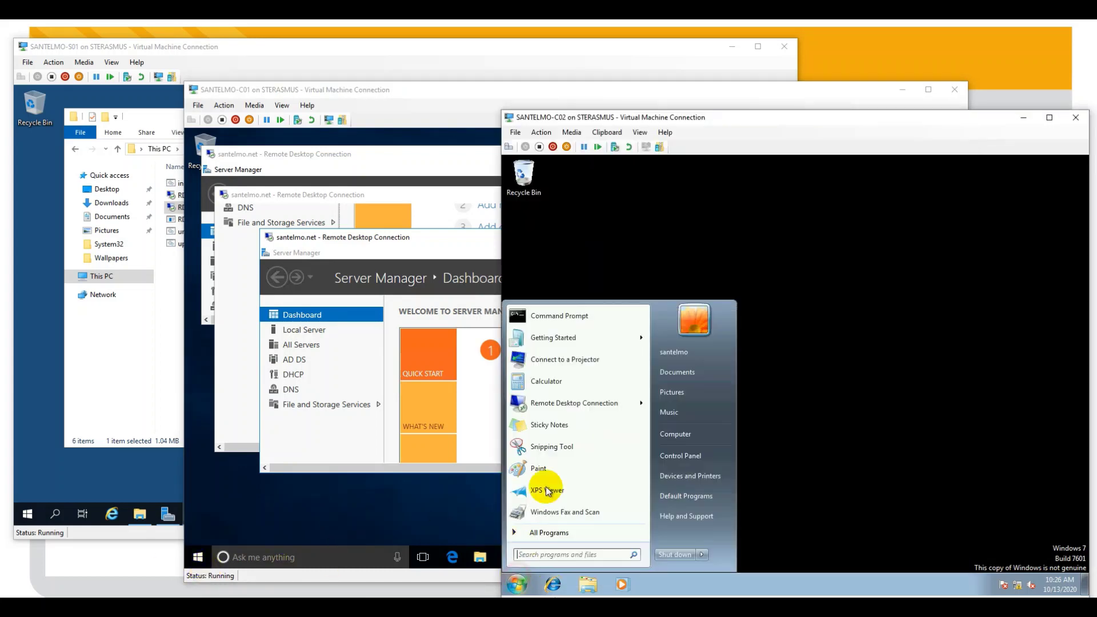
click(575, 404)
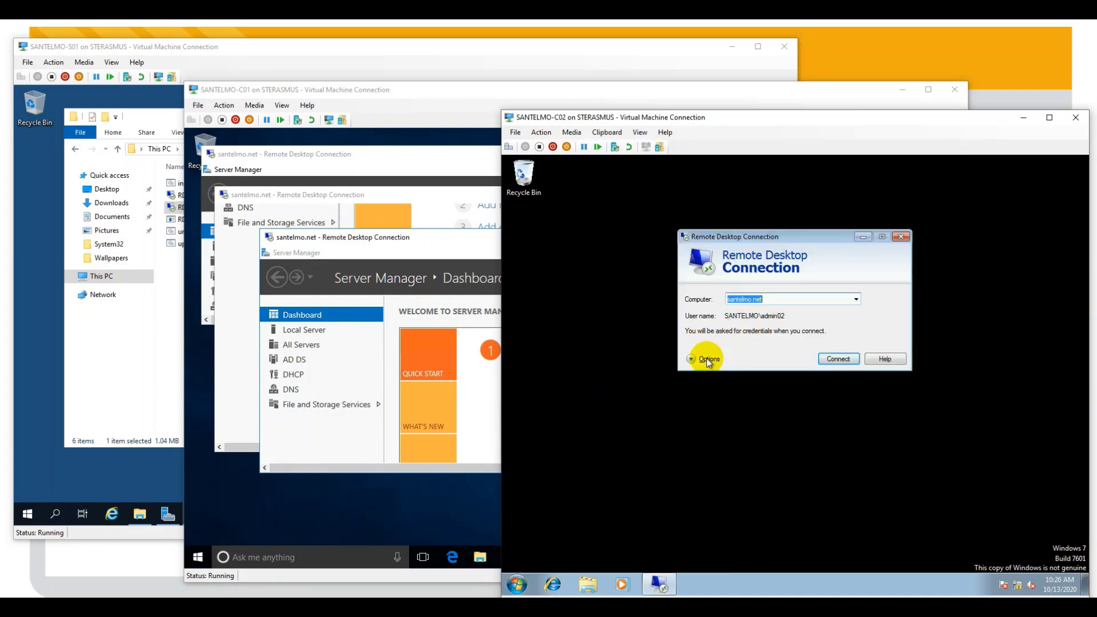
click(706, 364)
click(840, 354)
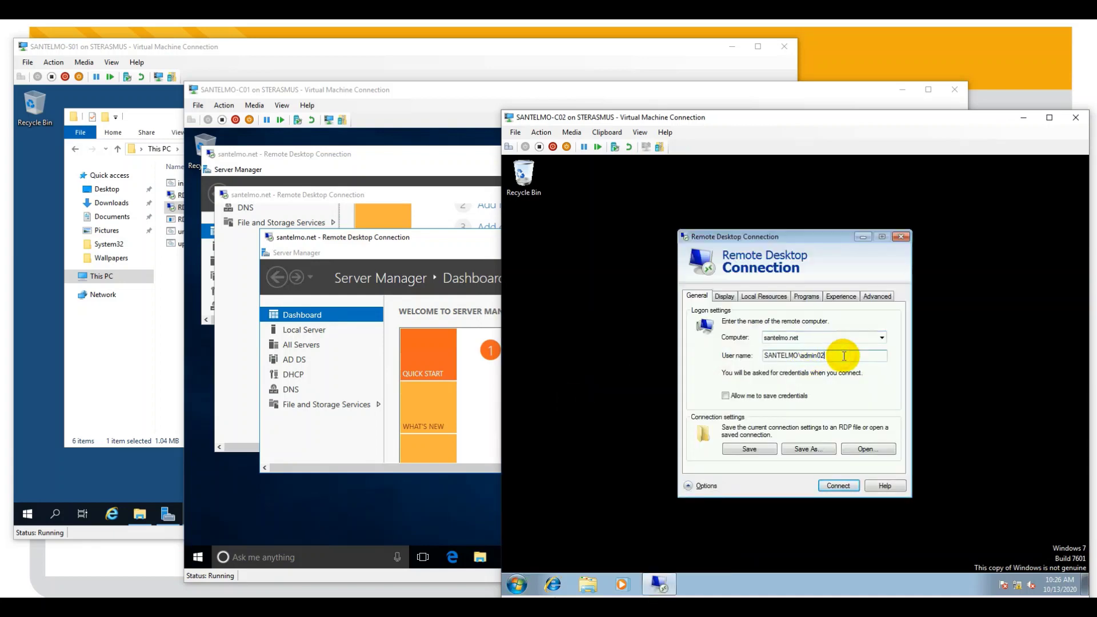
key(BackSpace)
click(835, 486)
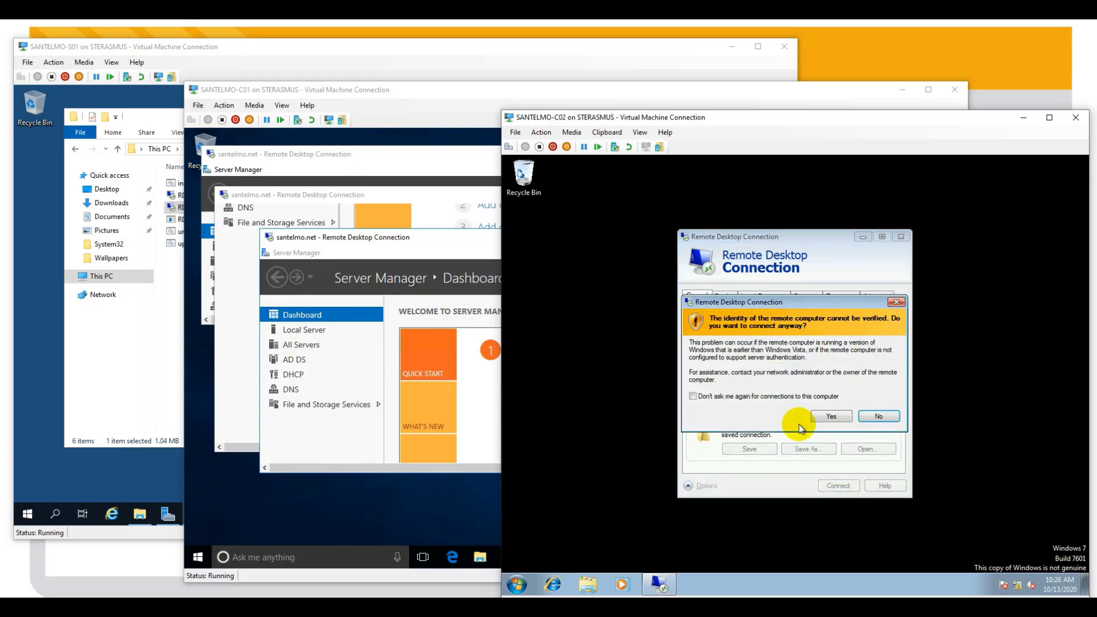
- Accept the server certificate, sign in as admin04 with the password, and shrink the window
click(824, 416)
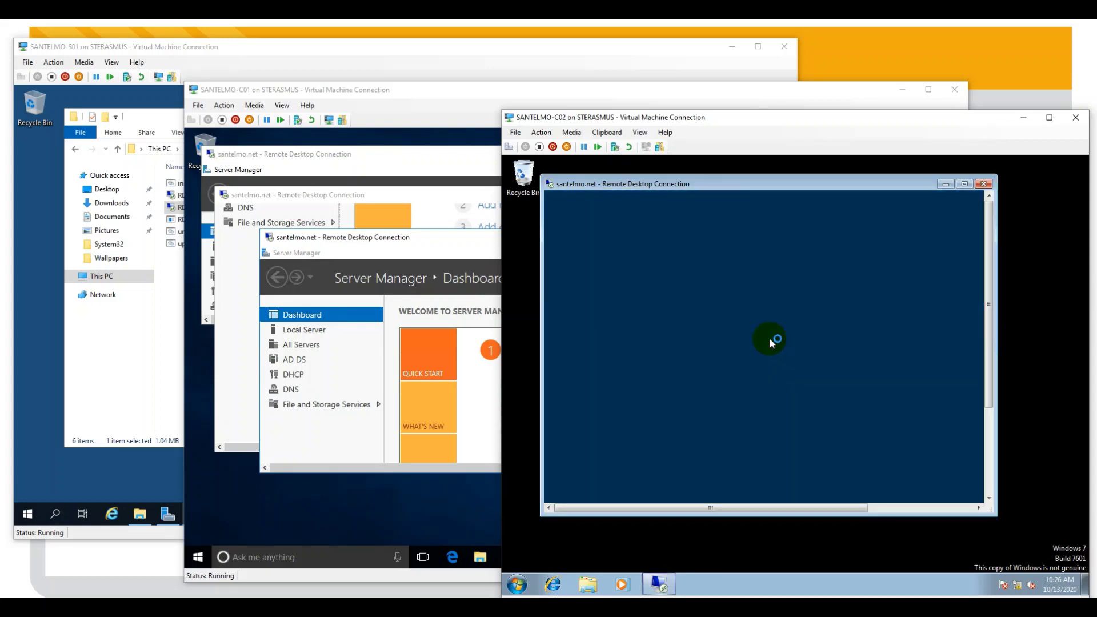
click(820, 480)
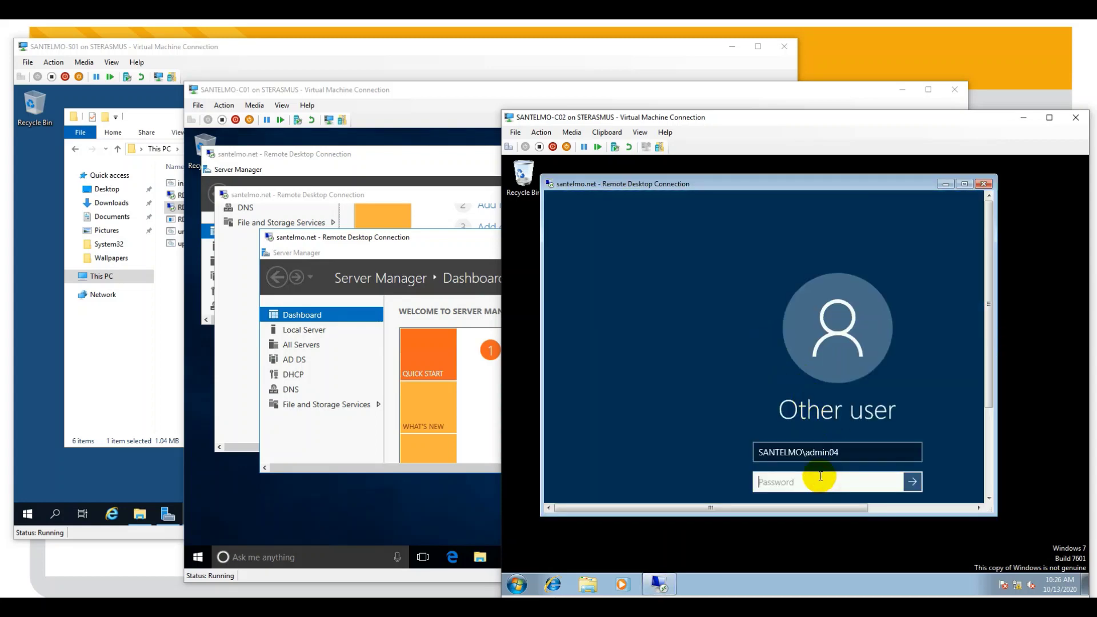
text(••••••••)
click(913, 481)
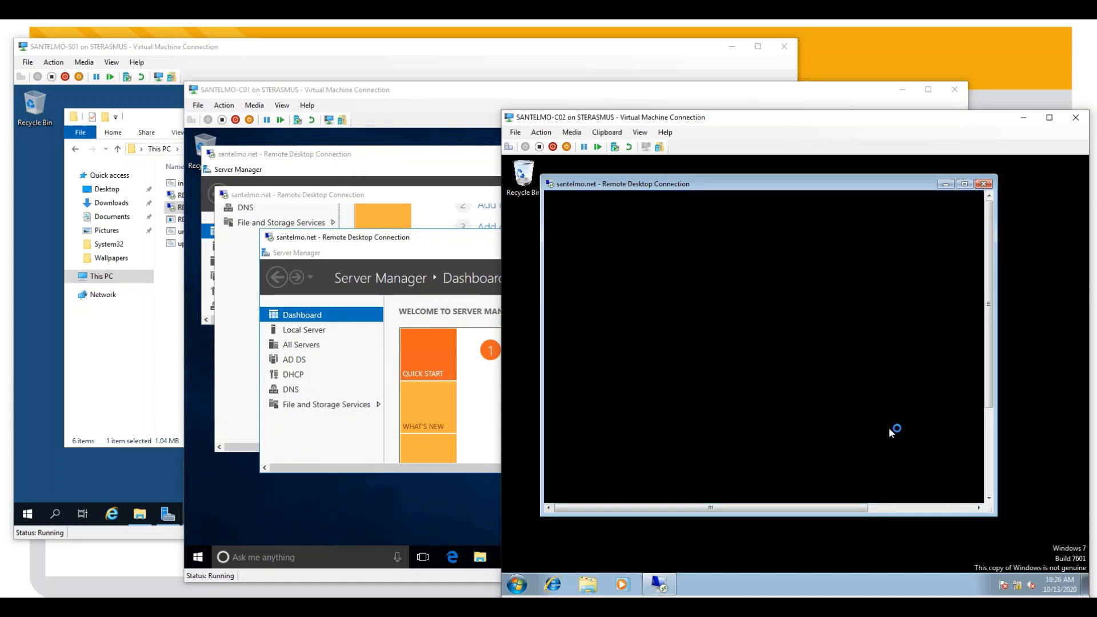
drag(988, 510, 994, 516)
drag(994, 515, 945, 370)
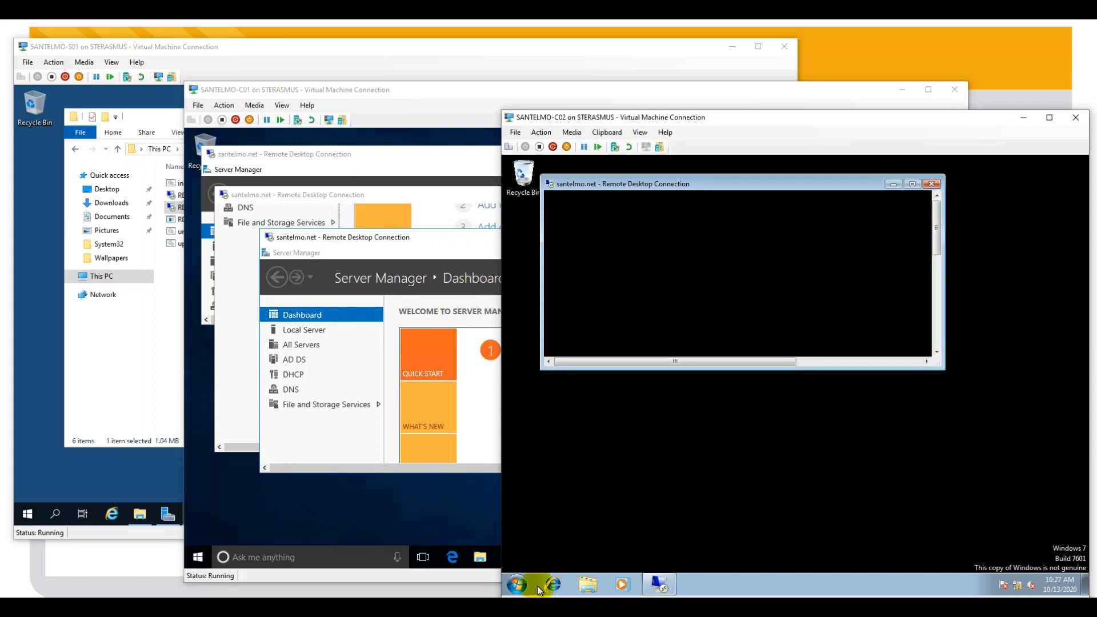
- Start a new Remote Desktop Connection to santelmo.net as admin05, accepting the server certificate
click(517, 584)
click(555, 553)
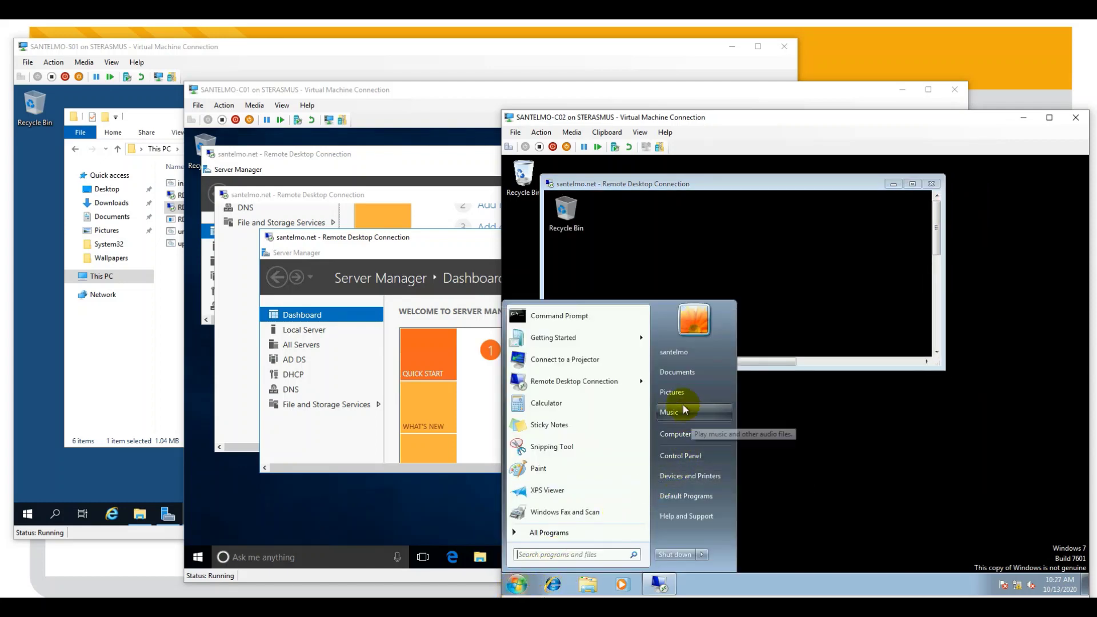
click(598, 382)
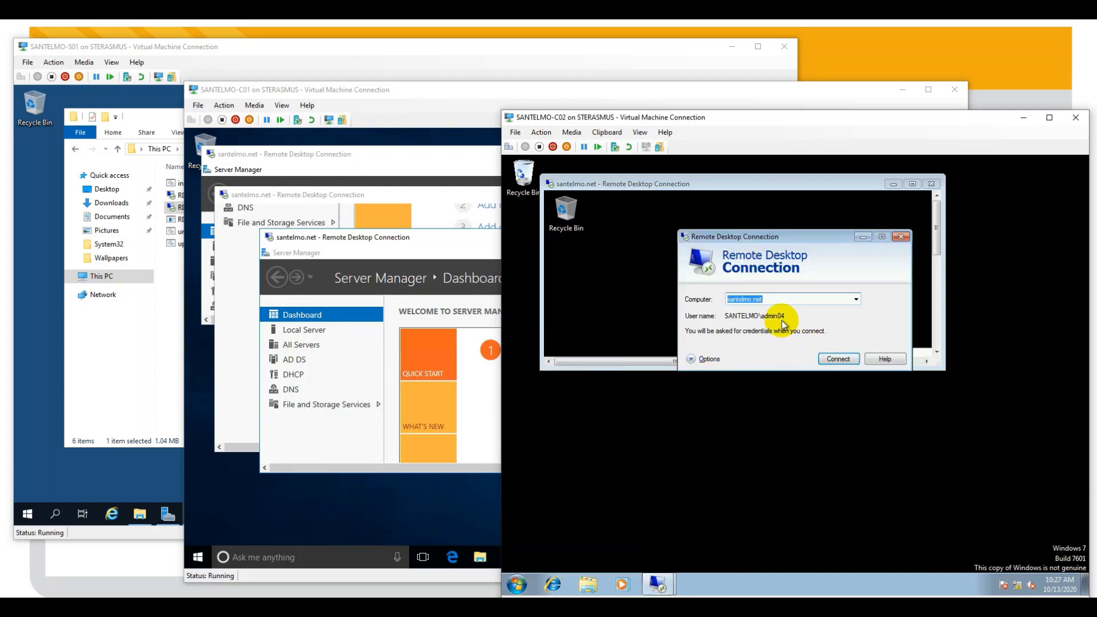
click(710, 359)
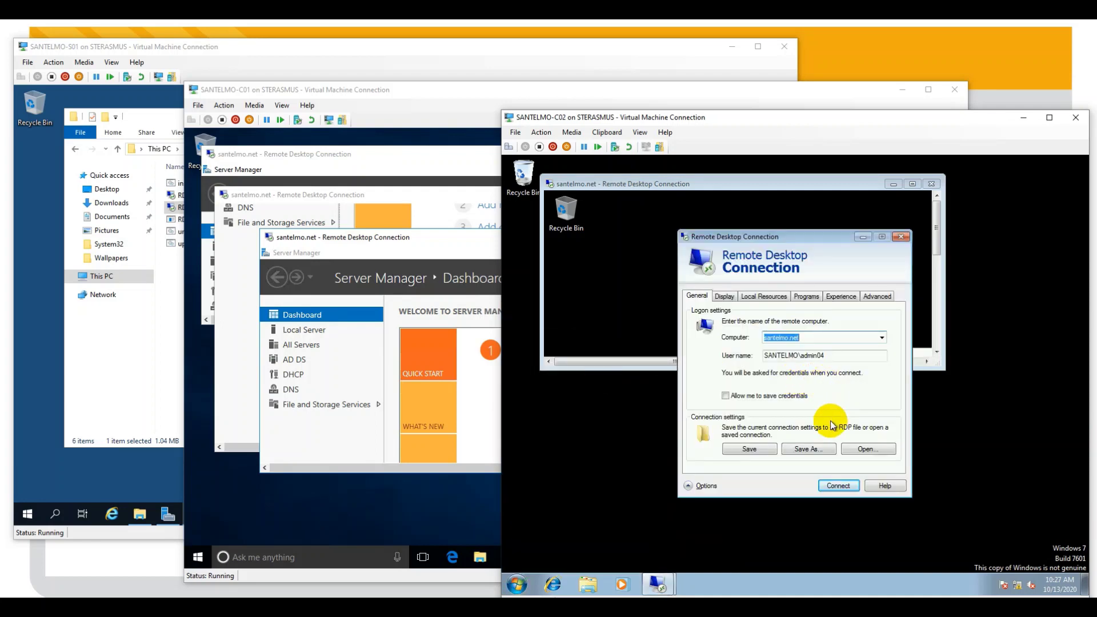
click(827, 355)
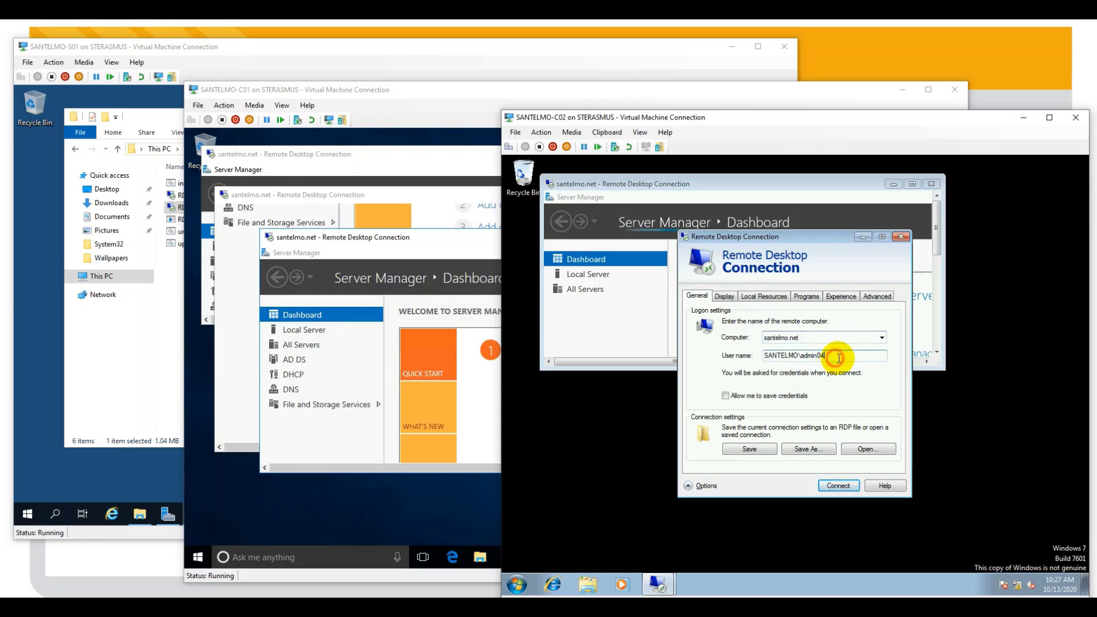
key(BackSpace)
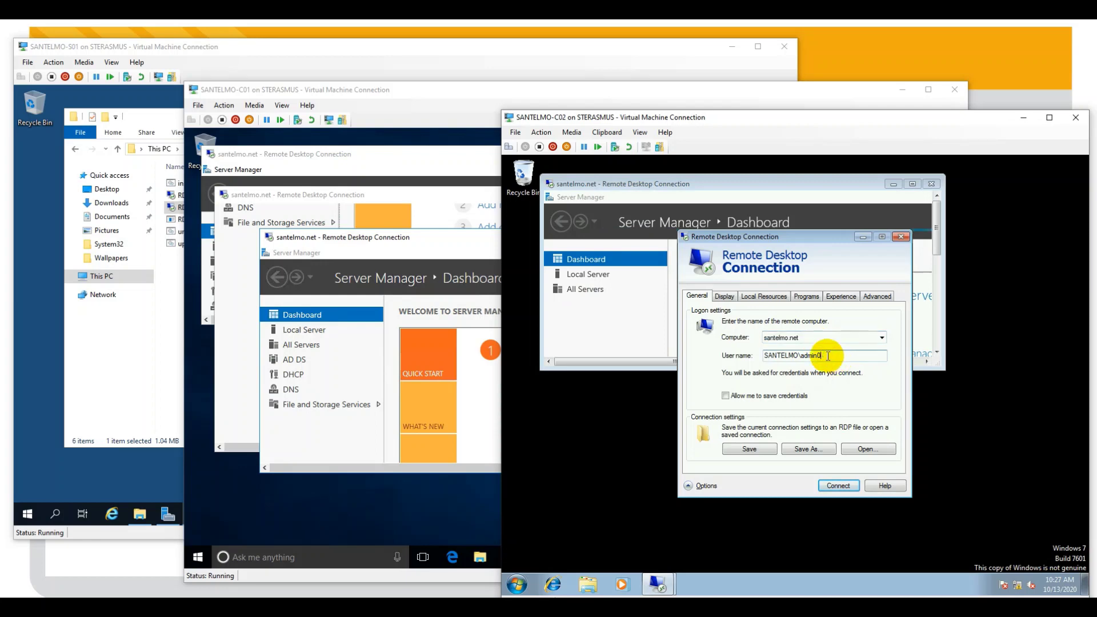
text(5)
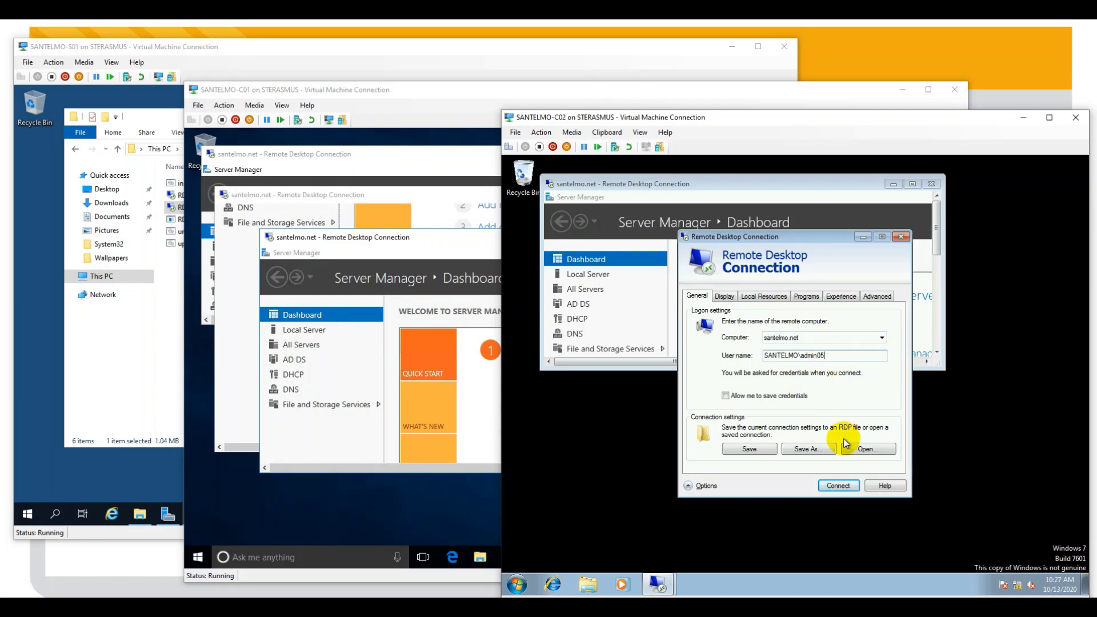
click(834, 486)
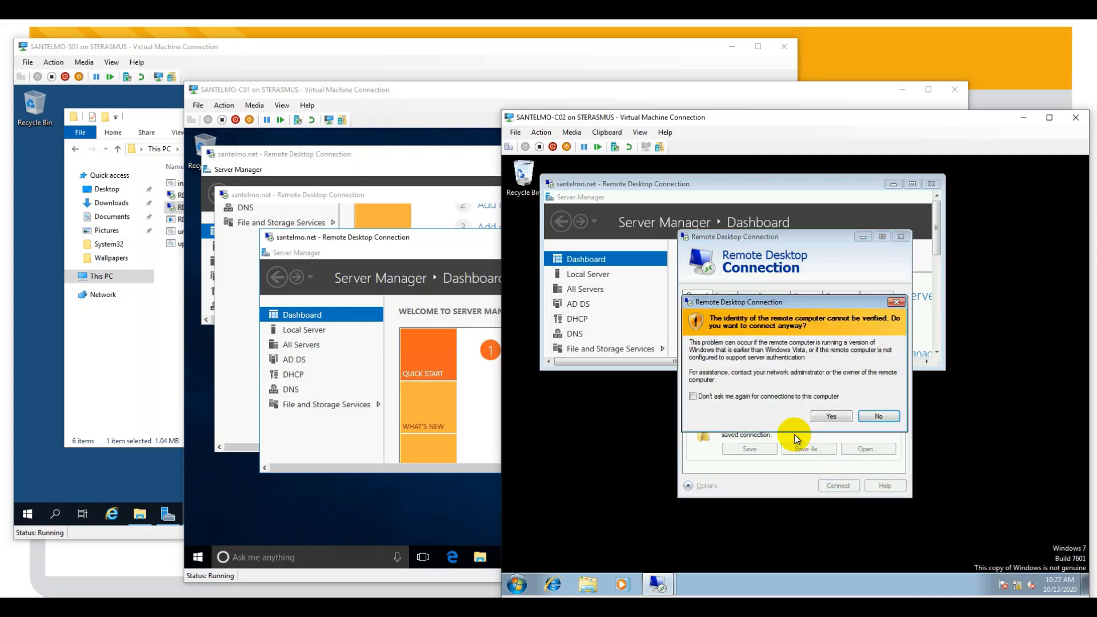
click(828, 413)
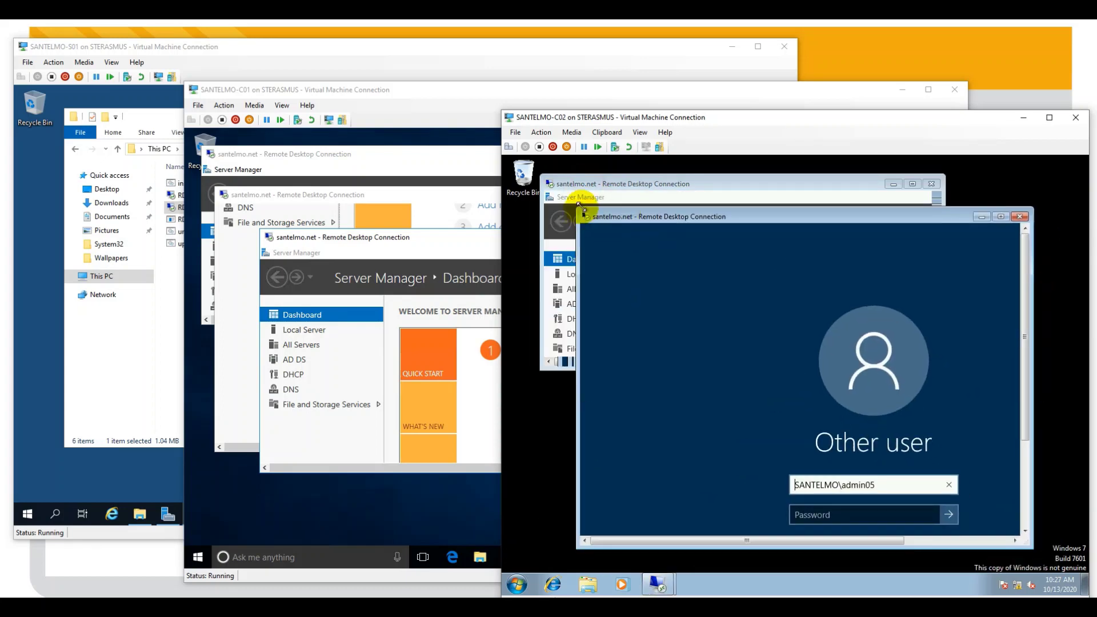
- Resize and reposition the new session window, then sign in with the admin05 password
drag(598, 224, 631, 295)
drag(702, 302, 660, 279)
click(881, 389)
drag(961, 358, 959, 404)
click(865, 457)
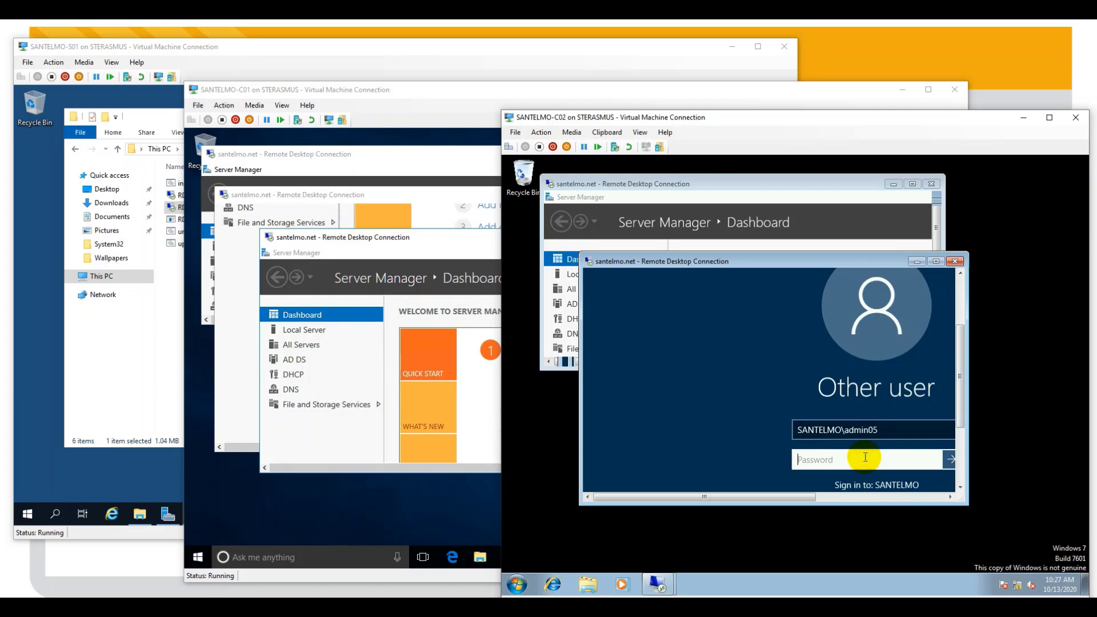
text(*******)
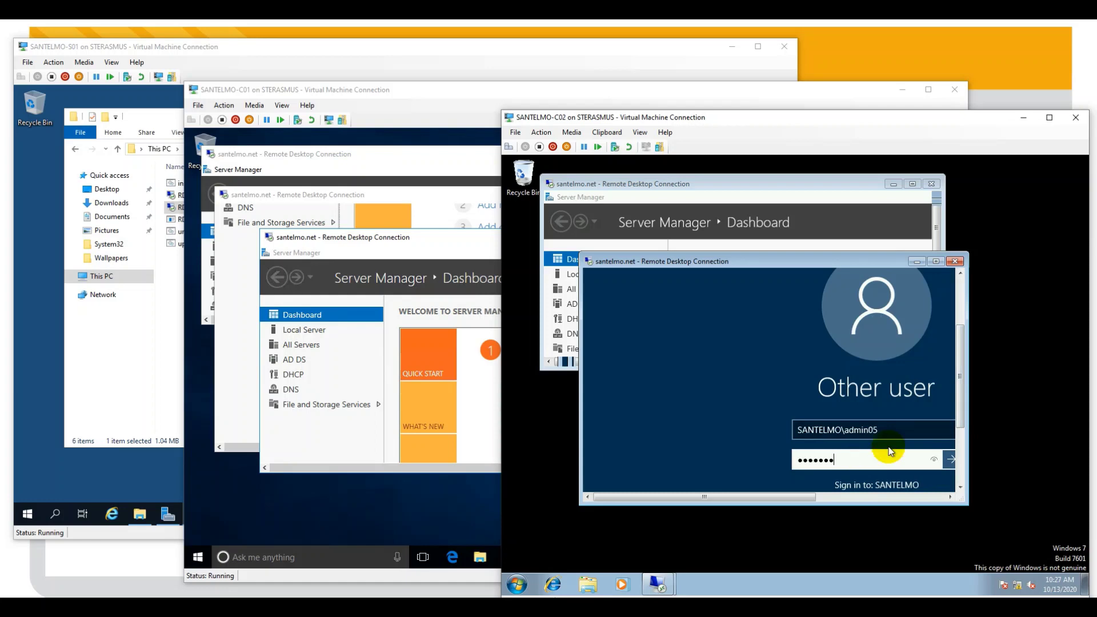
click(950, 458)
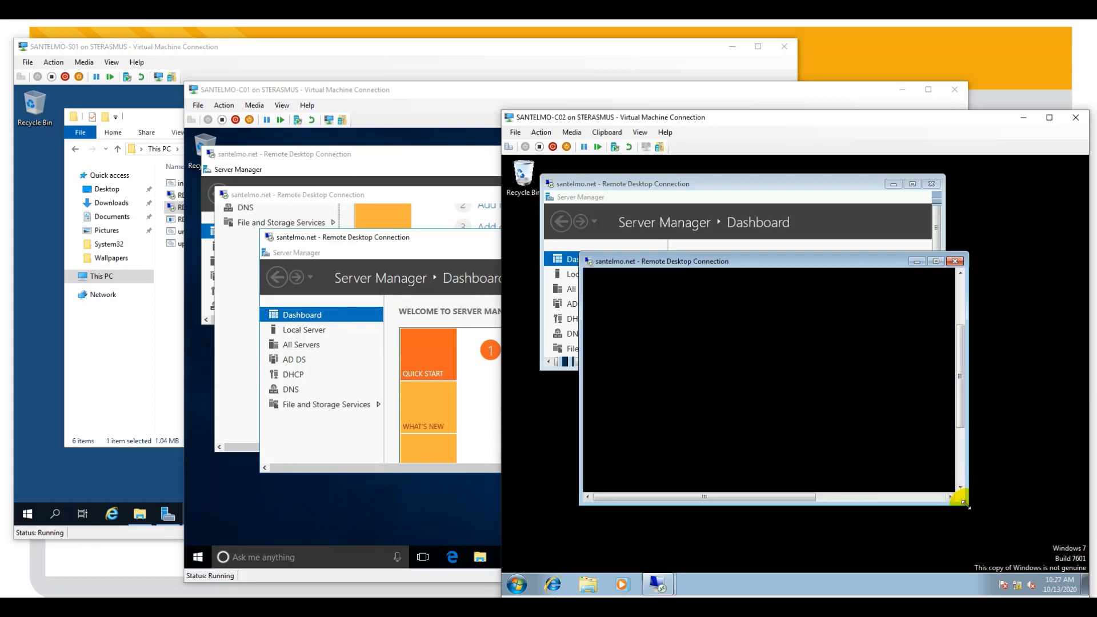